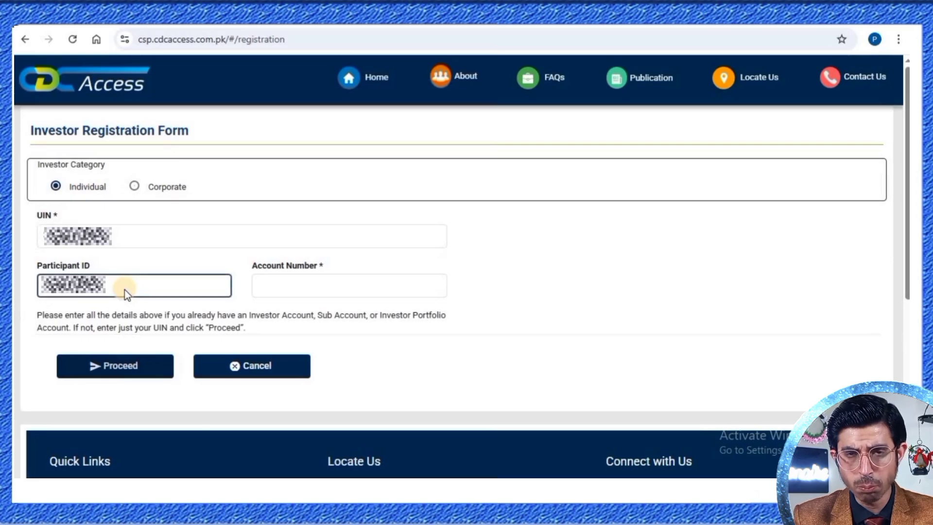
- Paste the CDS account number, run the account lookup, and acknowledge the Account Found message
{"action": "left_click", "coordinate": [297, 290]}
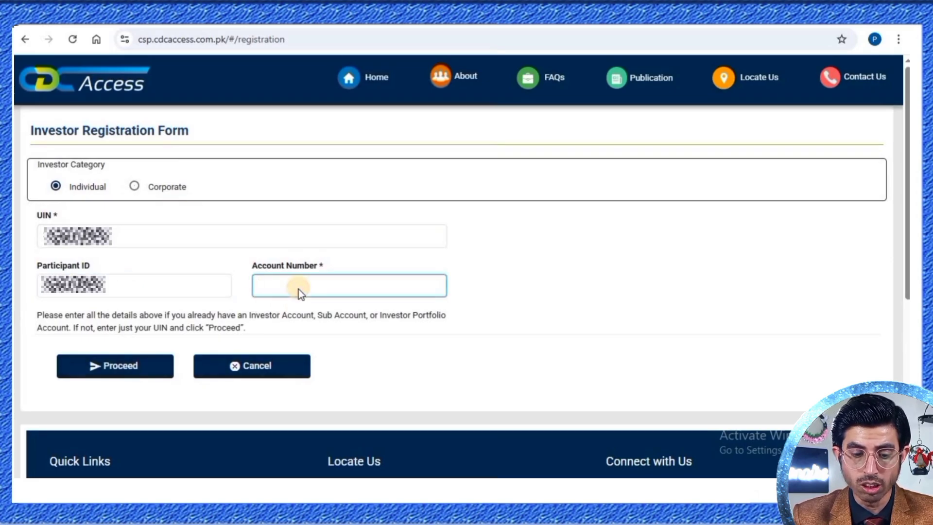
{"action": "key", "text": "ctrl+v"}
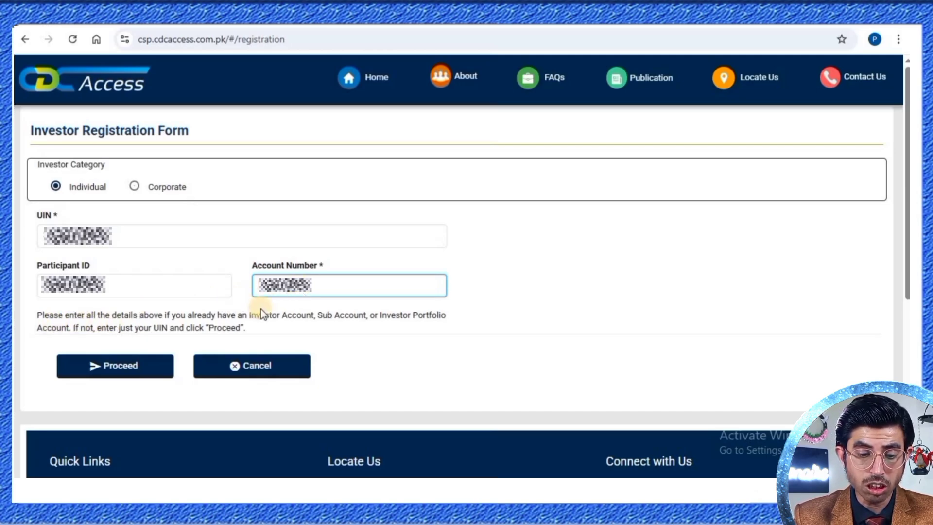
{"action": "left_click", "coordinate": [113, 370]}
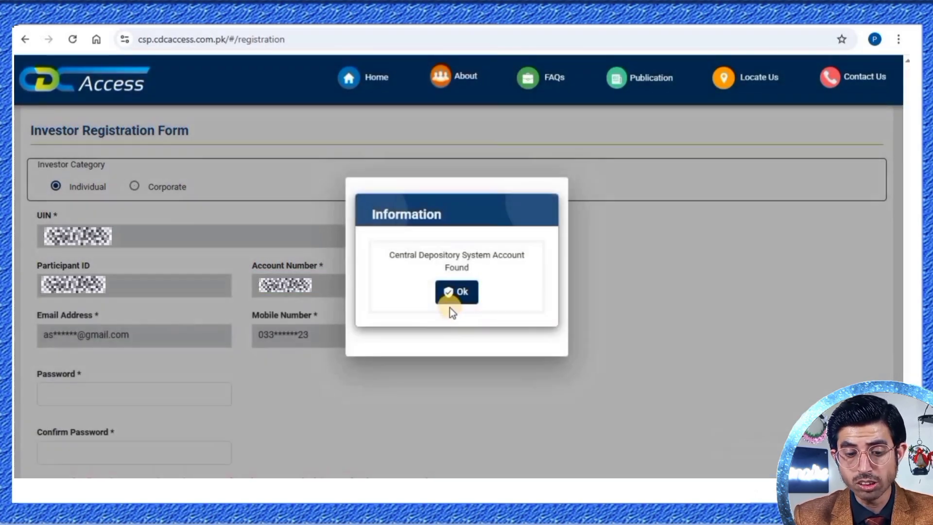
{"action": "left_click", "coordinate": [452, 305]}
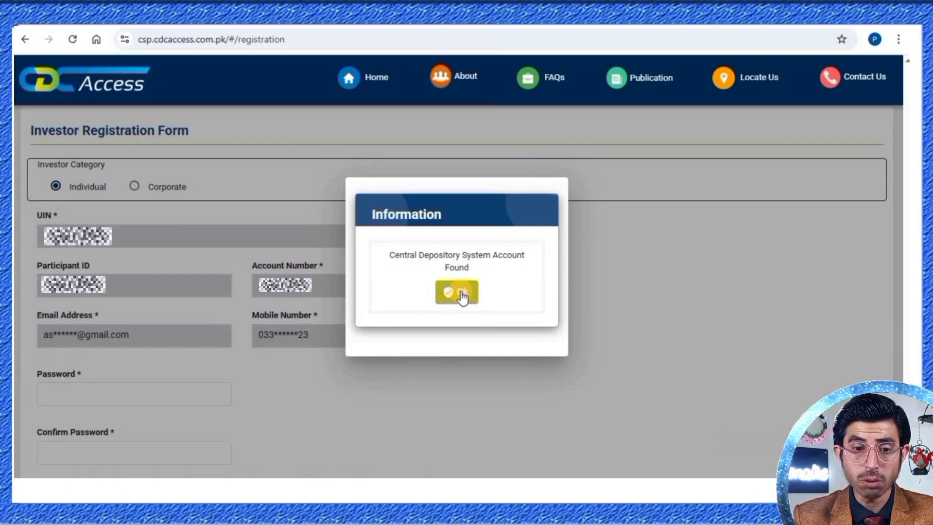
{"action": "left_click", "coordinate": [462, 297]}
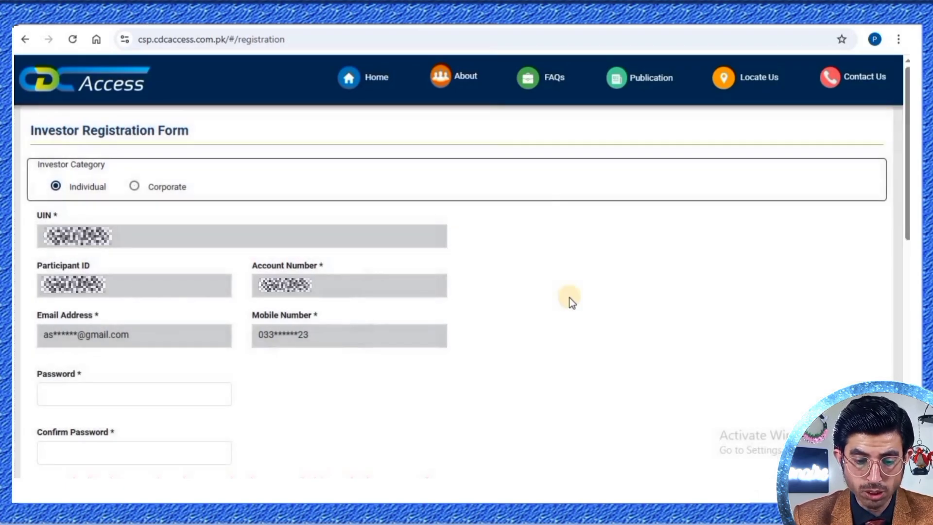
- Type the new account password, then start re-entering it in Confirm Password
{"action": "scroll", "coordinate": [574, 297], "scroll_direction": "down", "scroll_amount": 4}
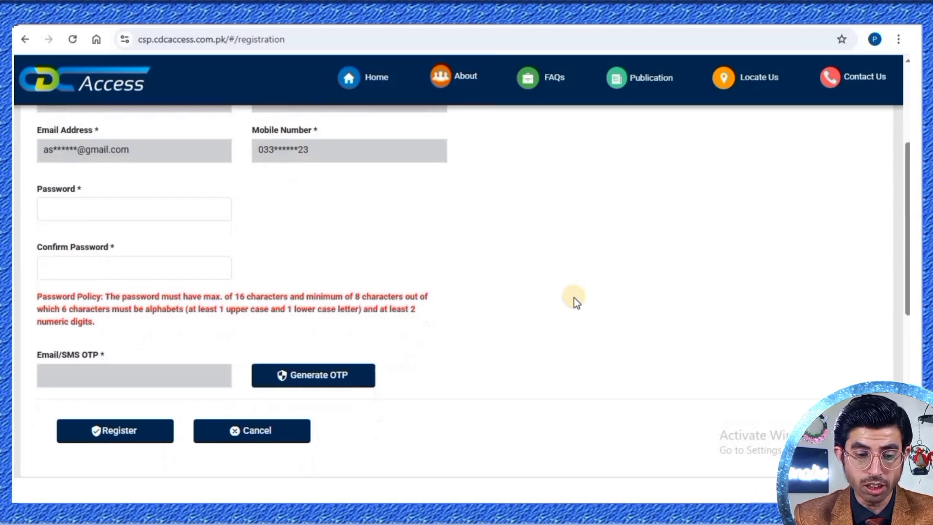
{"action": "left_click", "coordinate": [113, 207]}
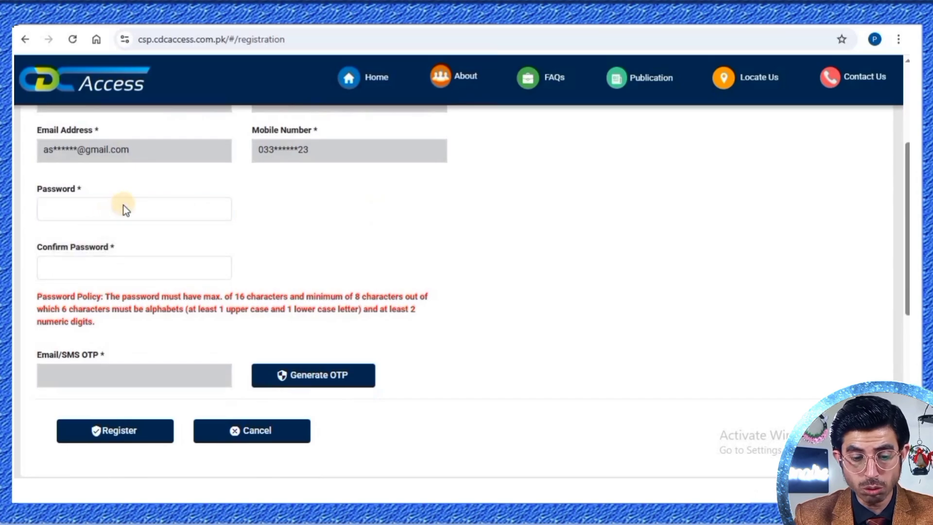
{"action": "left_click", "coordinate": [124, 205]}
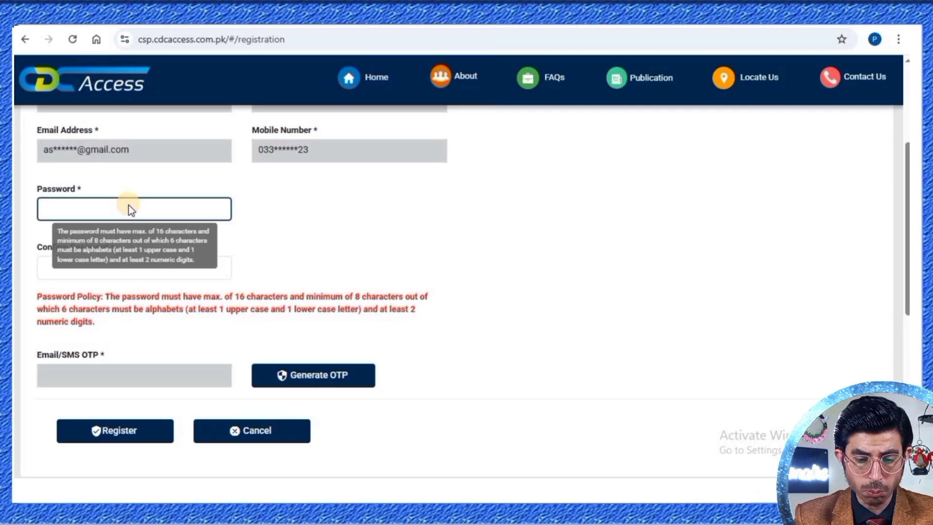
{"action": "left_click", "coordinate": [326, 380]}
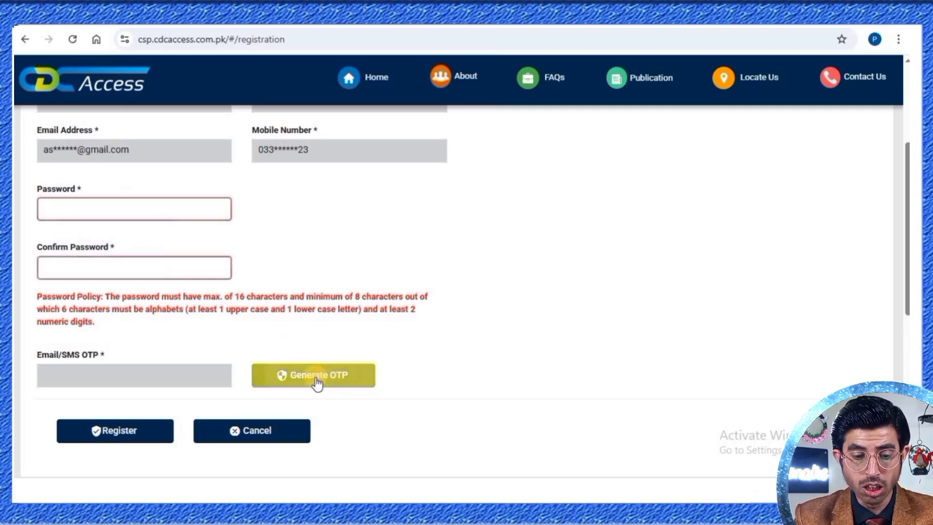
{"action": "left_click", "coordinate": [128, 209]}
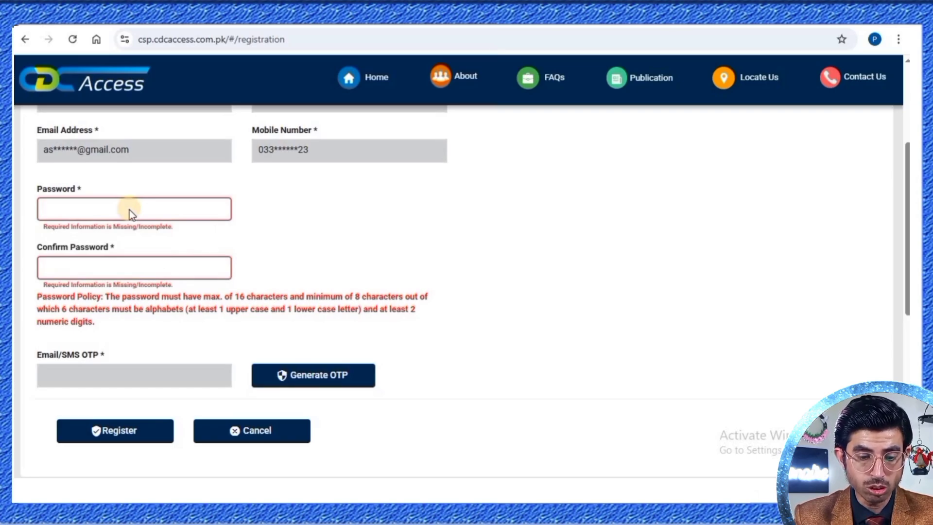
{"action": "type", "text": "••"}
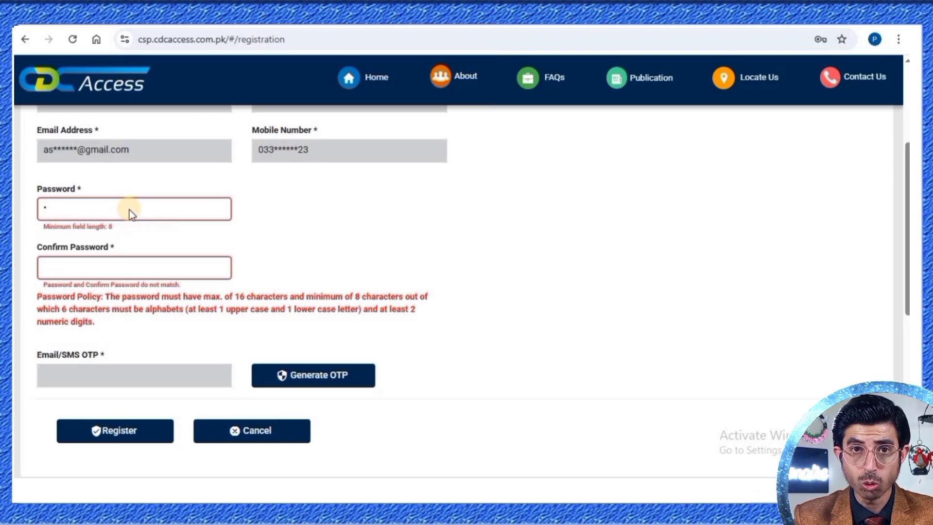
{"action": "type", "text": "•"}
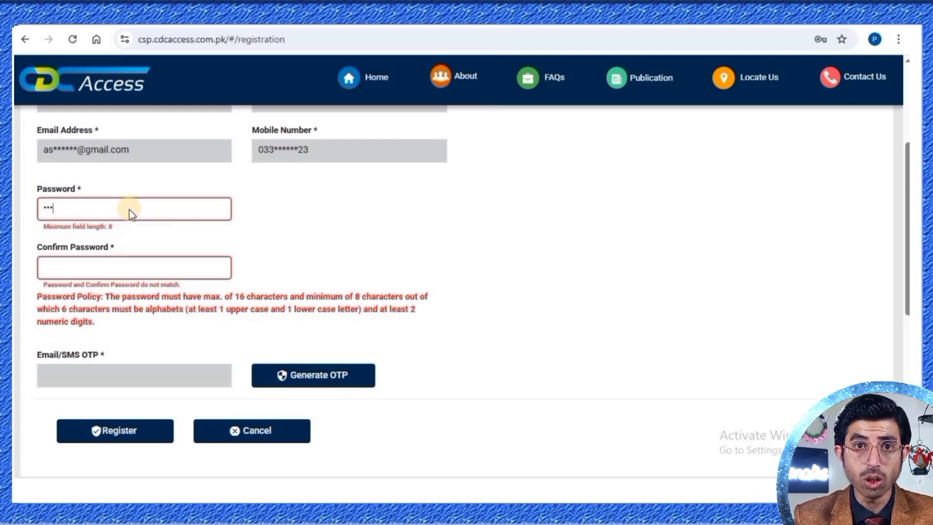
{"action": "type", "text": "•••••"}
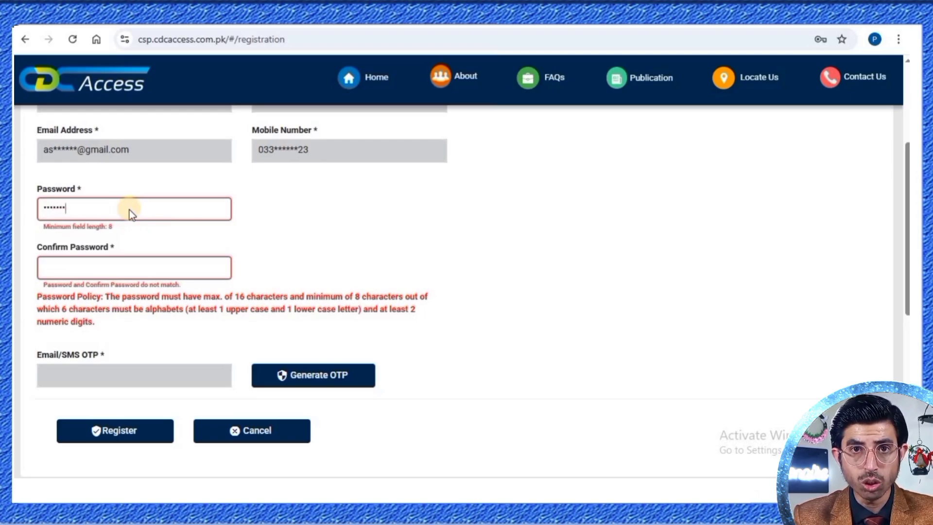
{"action": "type", "text": "•••"}
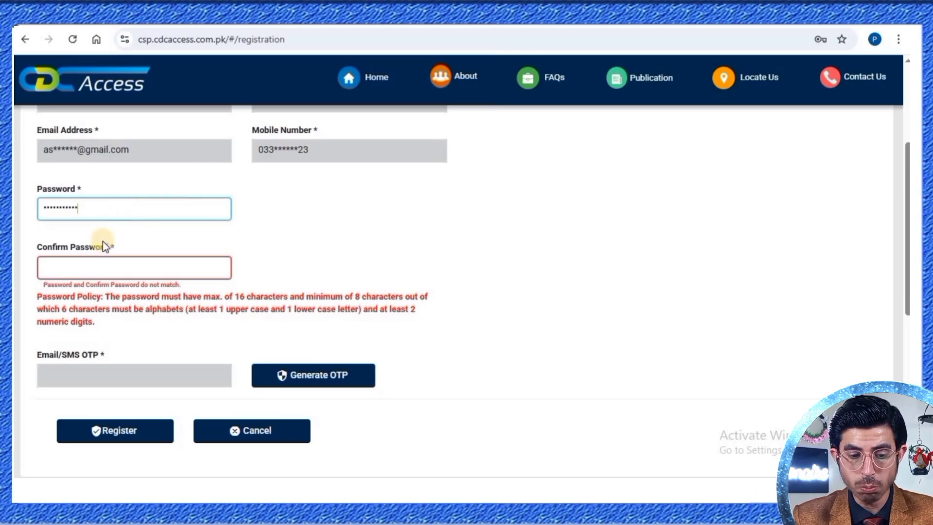
{"action": "left_click", "coordinate": [98, 267]}
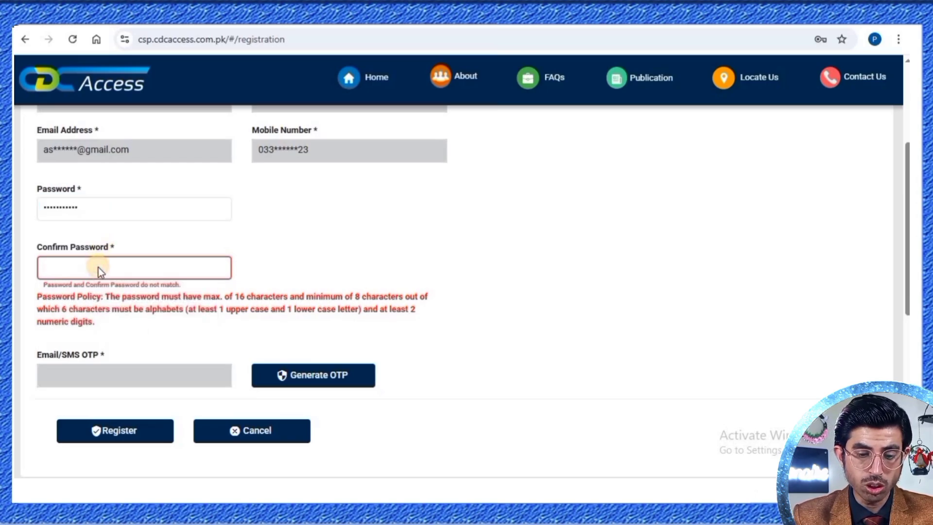
{"action": "type", "text": "•••"}
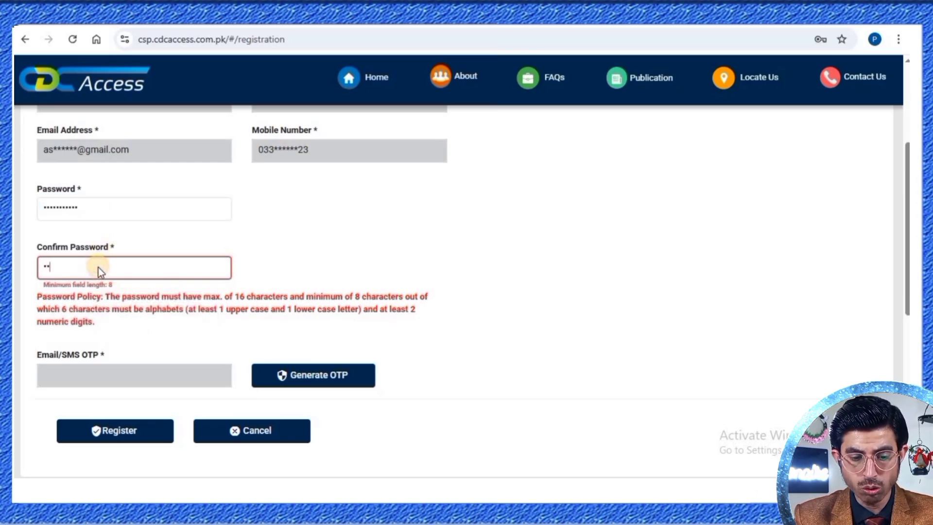
{"action": "type", "text": "•••••"}
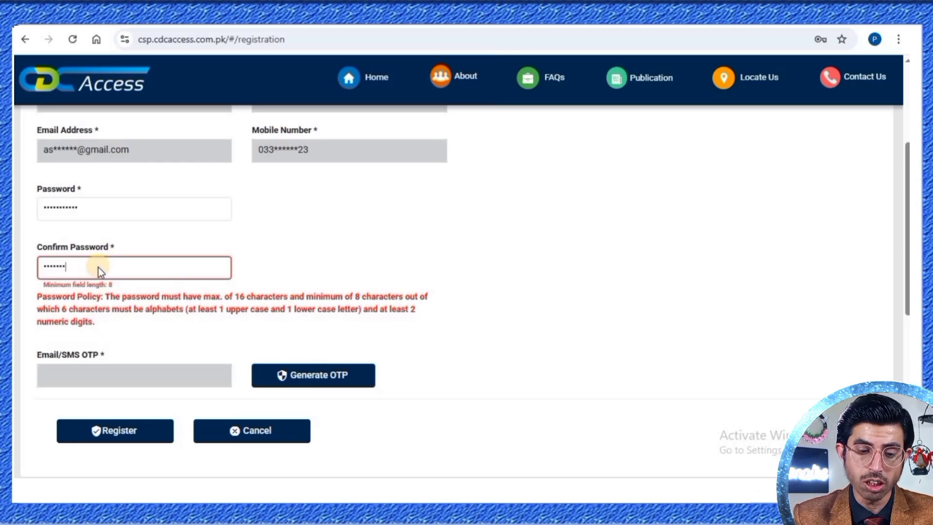
{"action": "type", "text": "•••"}
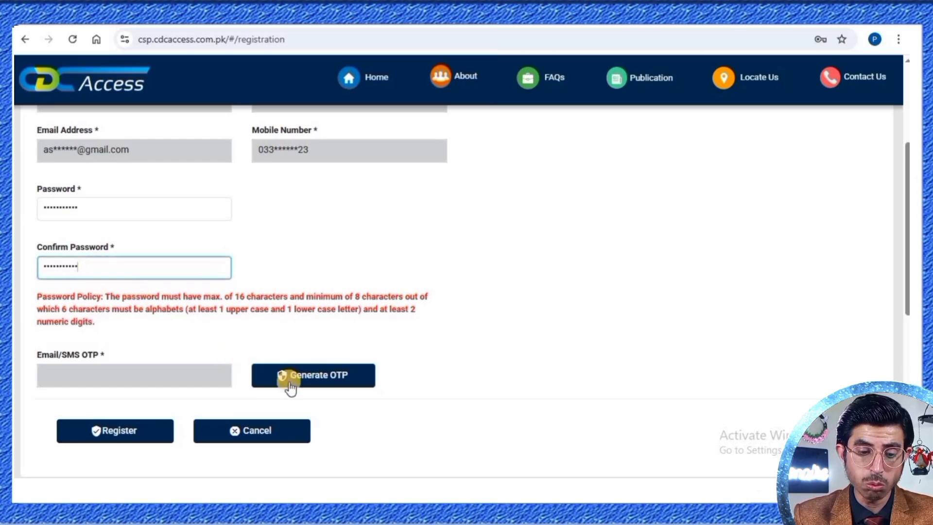
- Generate the OTP, enter the emailed verification code, and submit the registration
{"action": "left_click", "coordinate": [311, 383]}
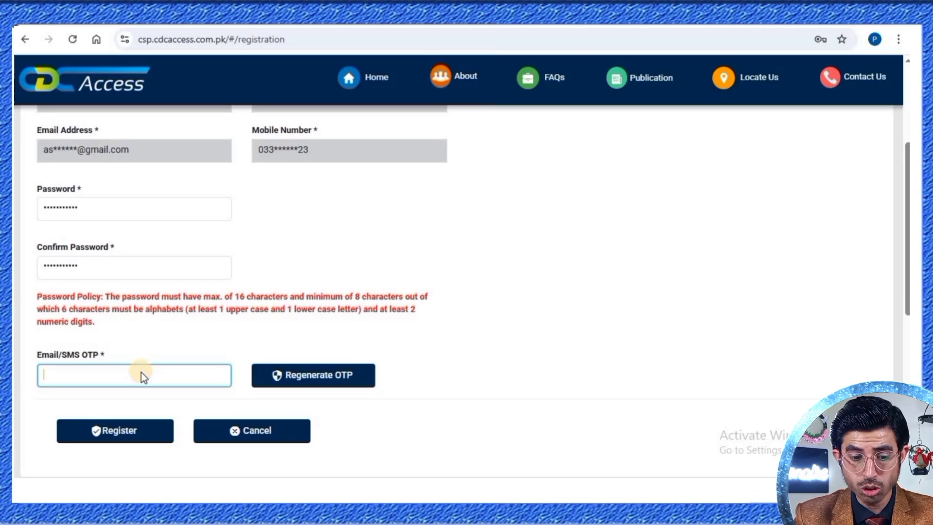
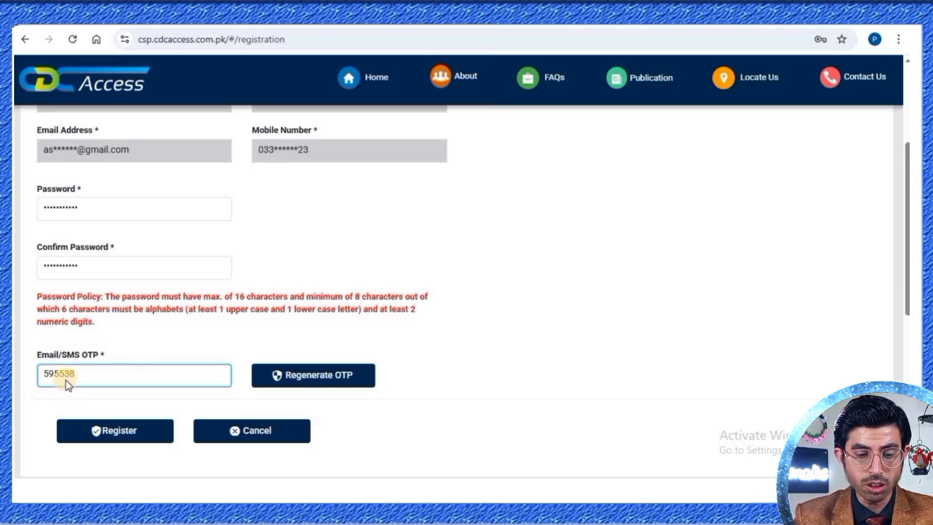
{"action": "left_click", "coordinate": [124, 431]}
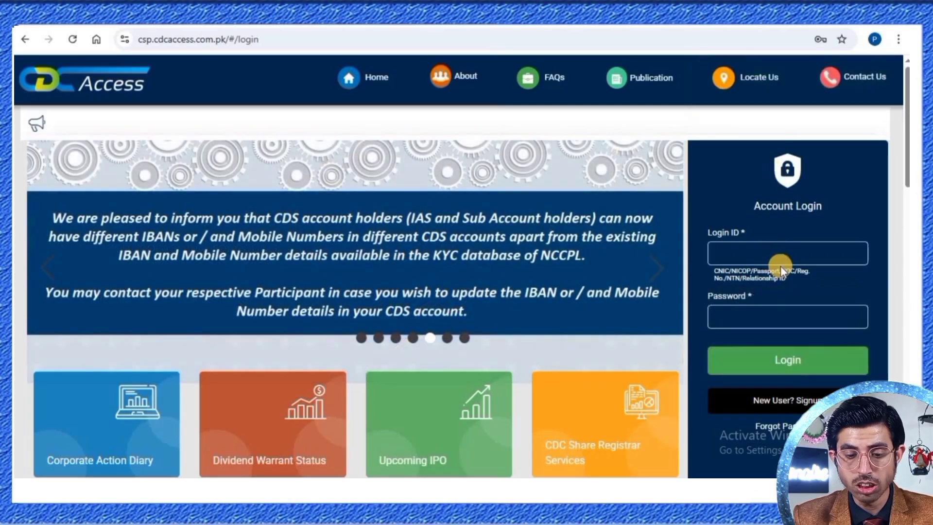
- Log in with the pasted new login ID and the account password
{"action": "left_click", "coordinate": [786, 244]}
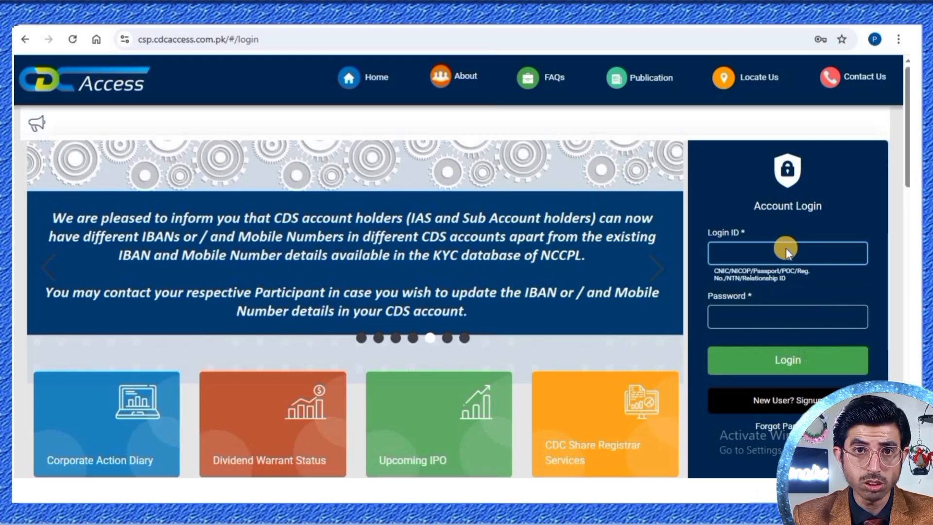
{"action": "key", "text": "ctrl+v"}
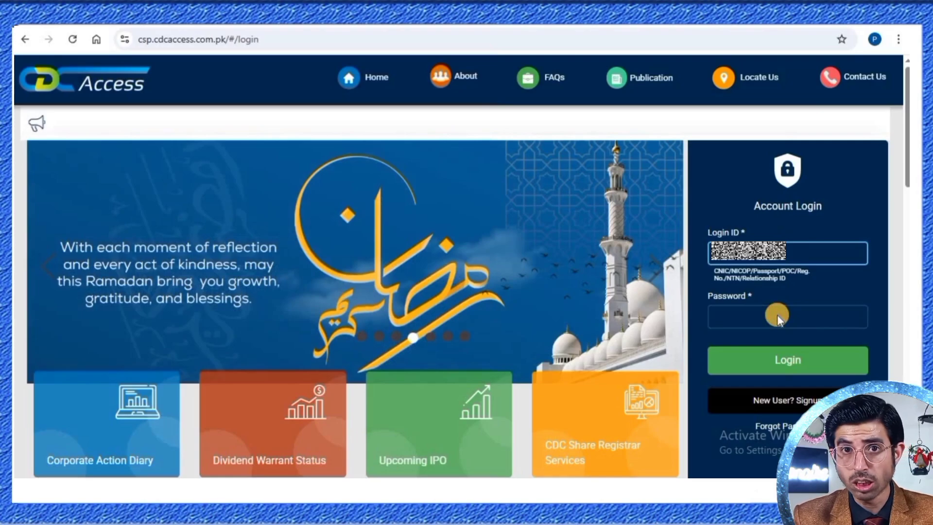
{"action": "left_click", "coordinate": [776, 315]}
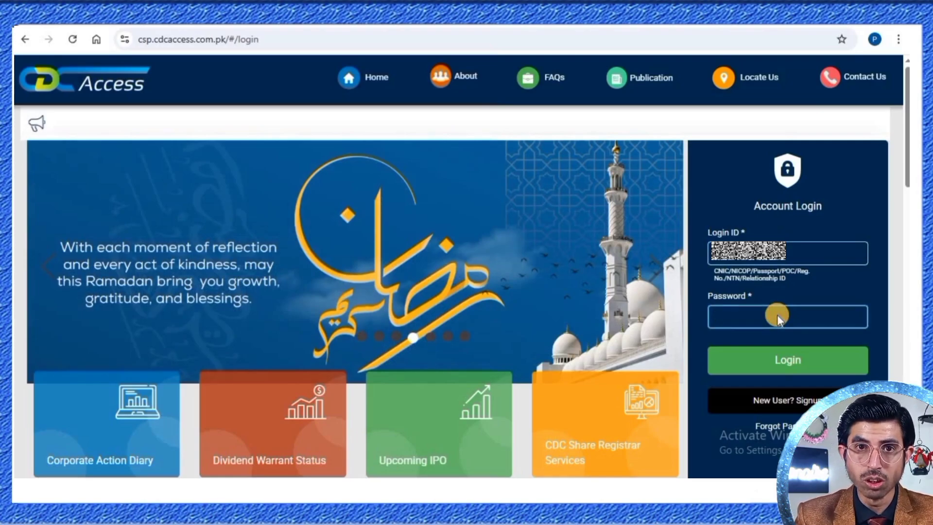
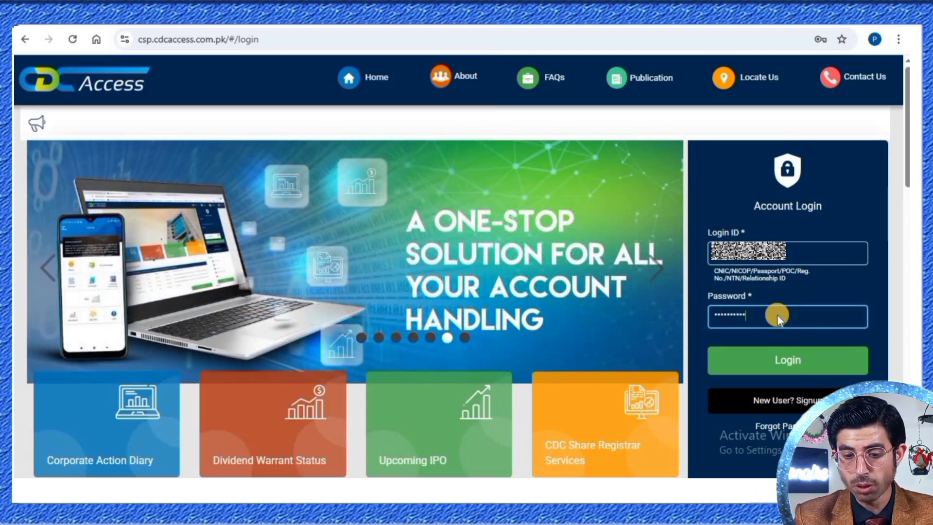
{"action": "type", "text": "1"}
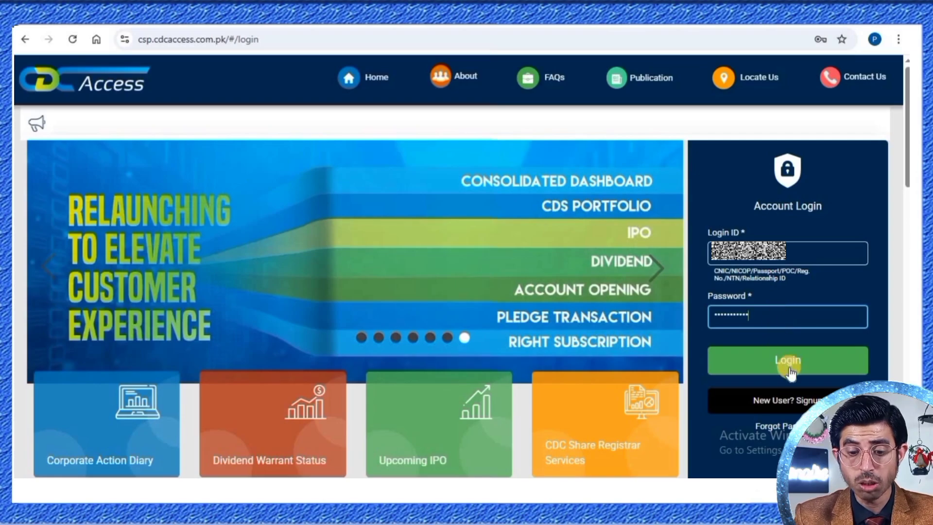
{"action": "left_click", "coordinate": [794, 363]}
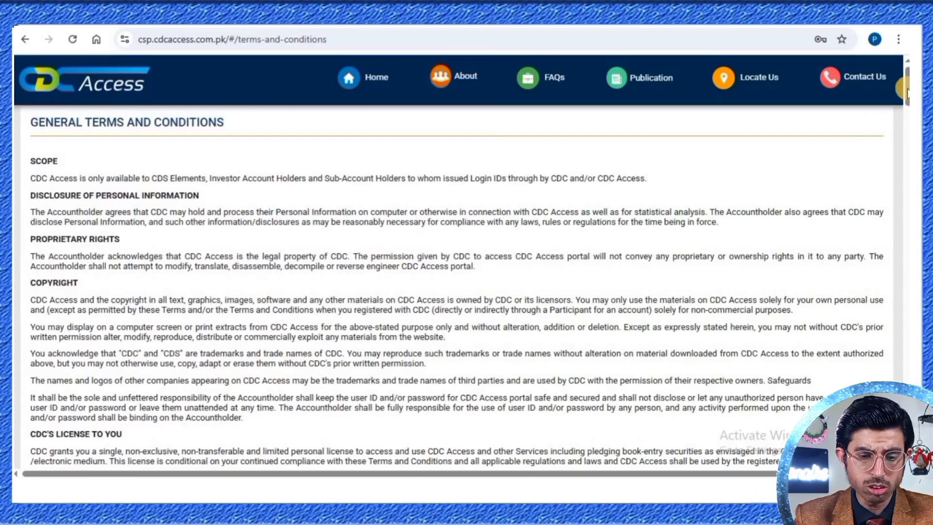
- Scroll through the General Terms and Conditions, select I AGREE, and submit the acceptance
{"action": "left_click", "coordinate": [906, 170]}
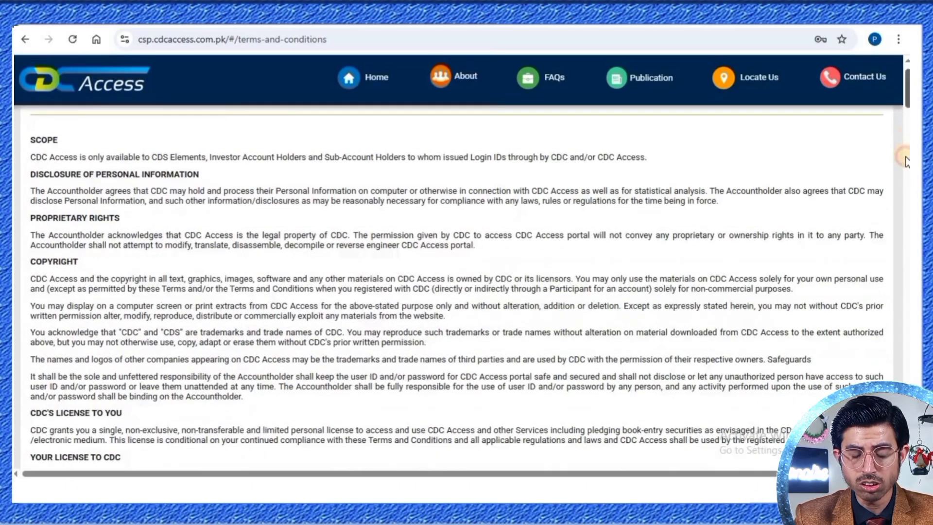
{"action": "scroll", "coordinate": [906, 172], "scroll_direction": "down", "scroll_amount": 20}
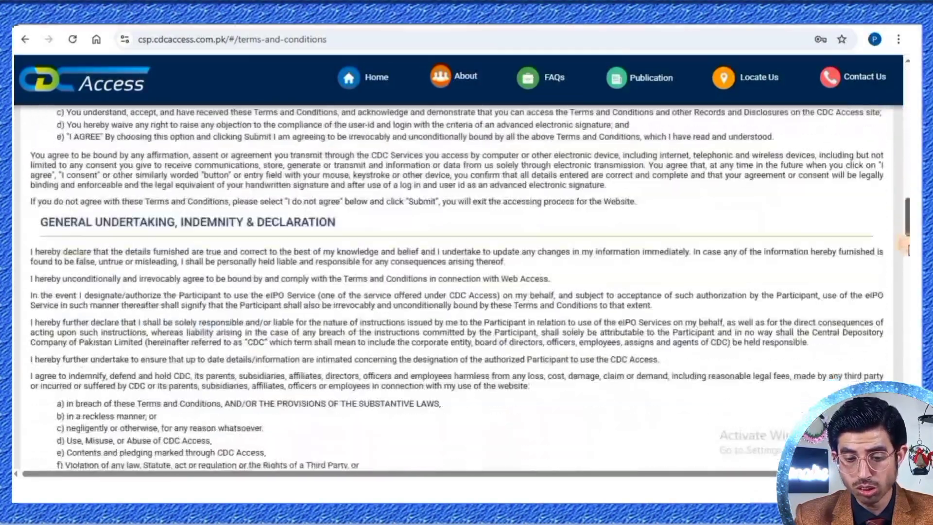
{"action": "scroll", "coordinate": [906, 236], "scroll_direction": "down", "scroll_amount": 20}
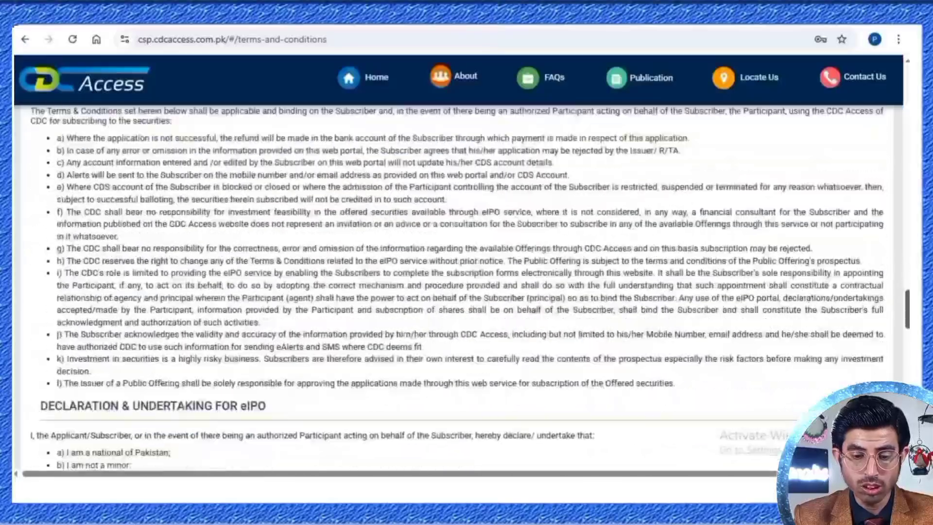
{"action": "scroll", "coordinate": [457, 287], "scroll_direction": "down", "scroll_amount": 20}
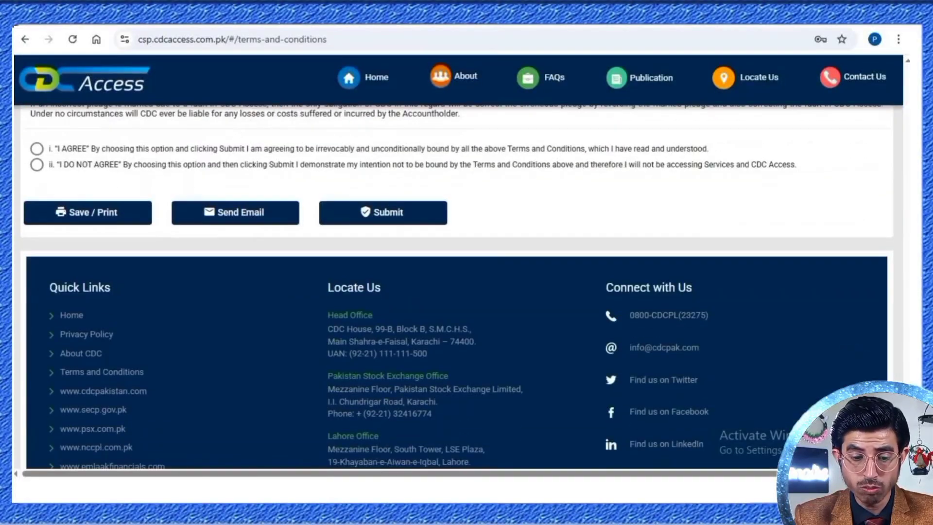
{"action": "scroll", "coordinate": [784, 347], "scroll_direction": "up", "scroll_amount": 3}
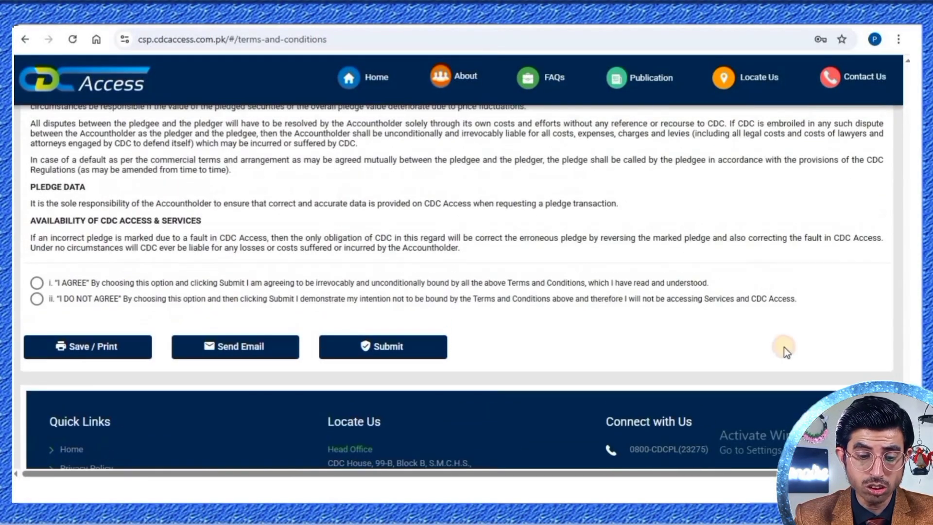
{"action": "left_click", "coordinate": [36, 284]}
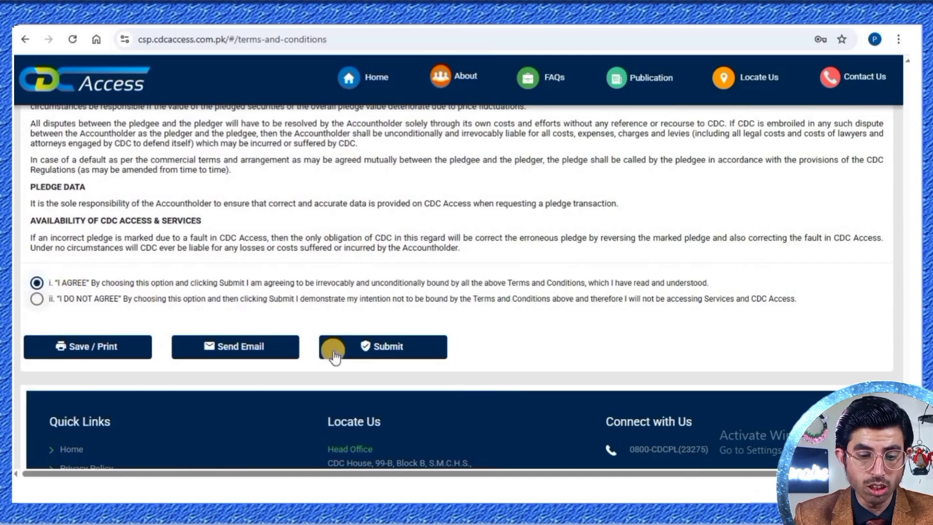
{"action": "left_click", "coordinate": [376, 357]}
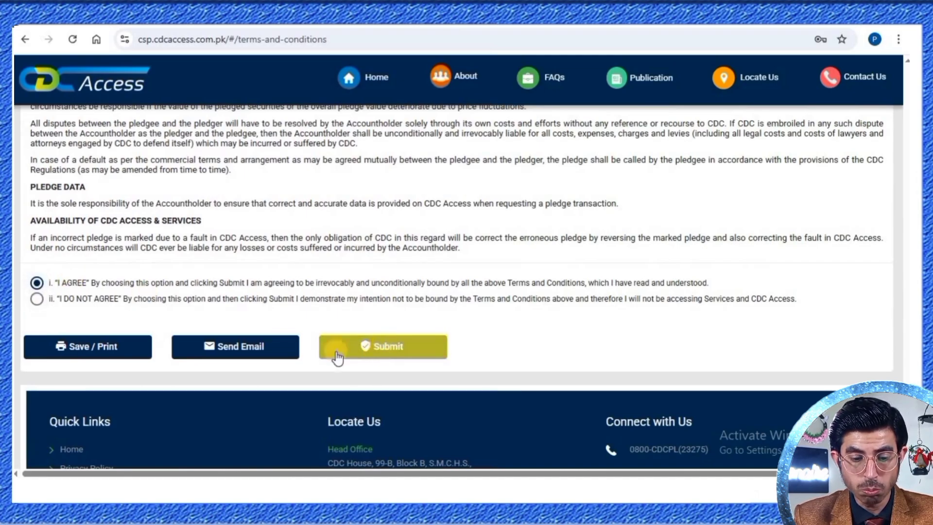
{"action": "left_click", "coordinate": [240, 353]}
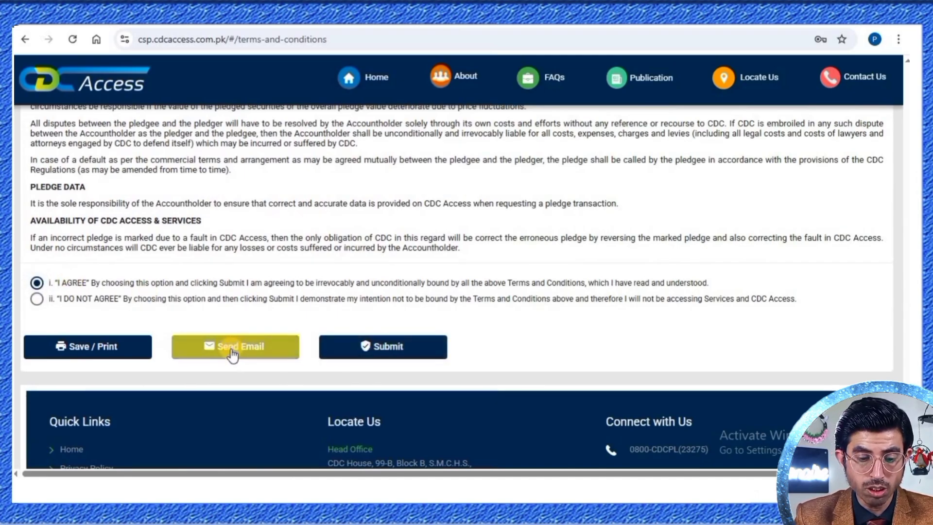
{"action": "left_click", "coordinate": [390, 351]}
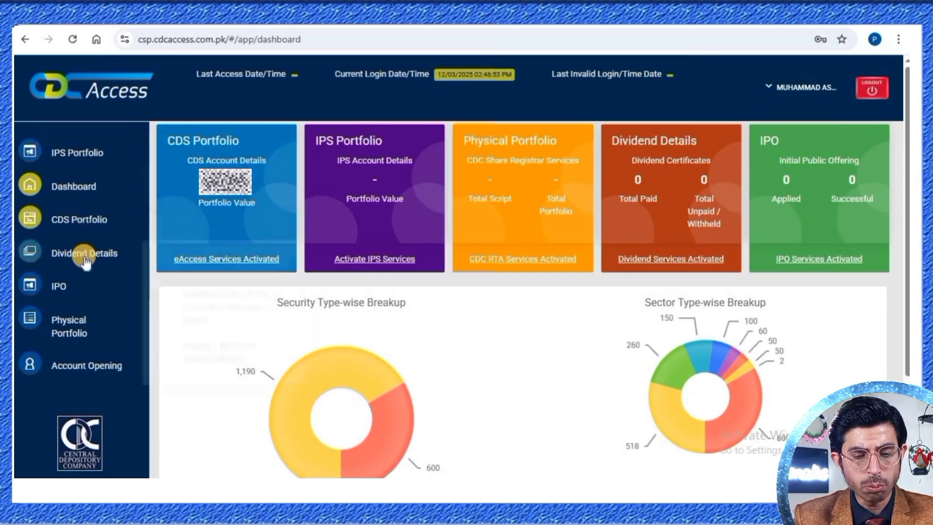
- Go to Account Opening > Simplified Investor Account and add a new application
{"action": "mouse_move", "coordinate": [86, 262]}
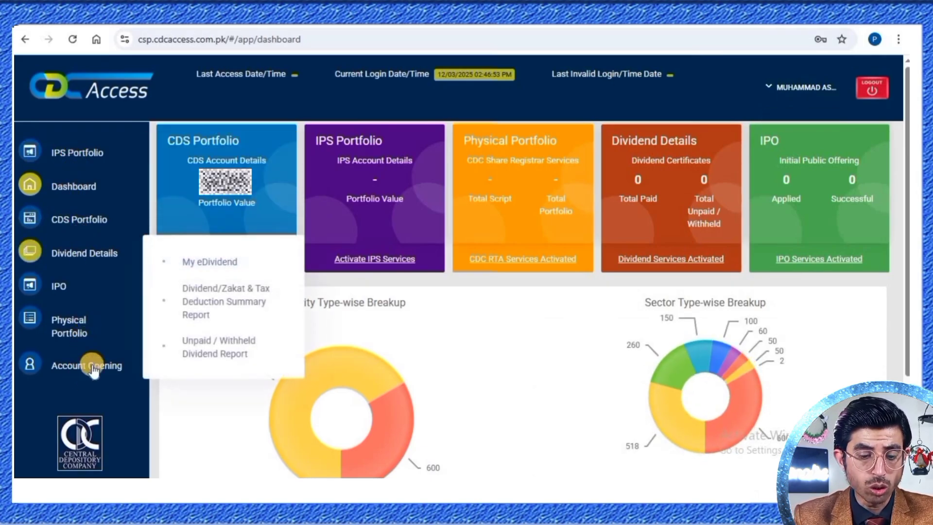
{"action": "mouse_move", "coordinate": [83, 368]}
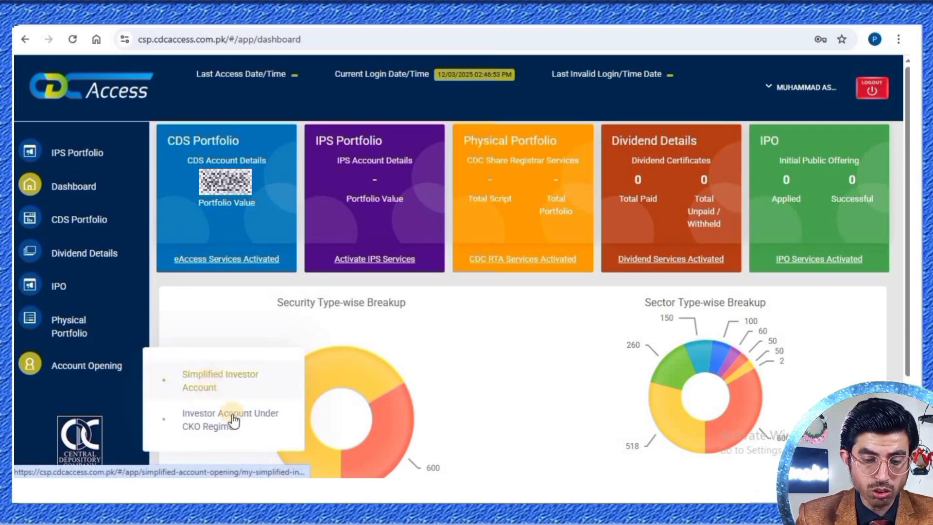
{"action": "left_click", "coordinate": [229, 379]}
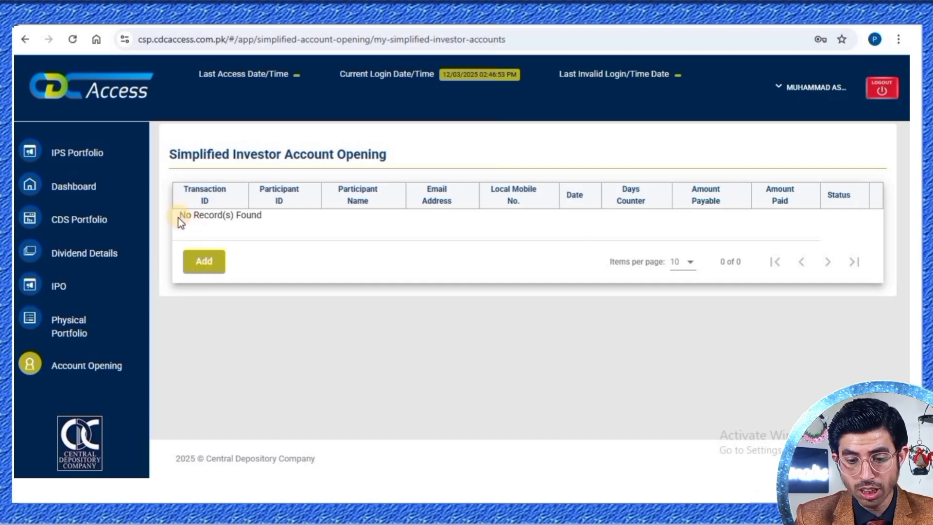
{"action": "left_click_drag", "start_coordinate": [180, 214], "coordinate": [206, 272]}
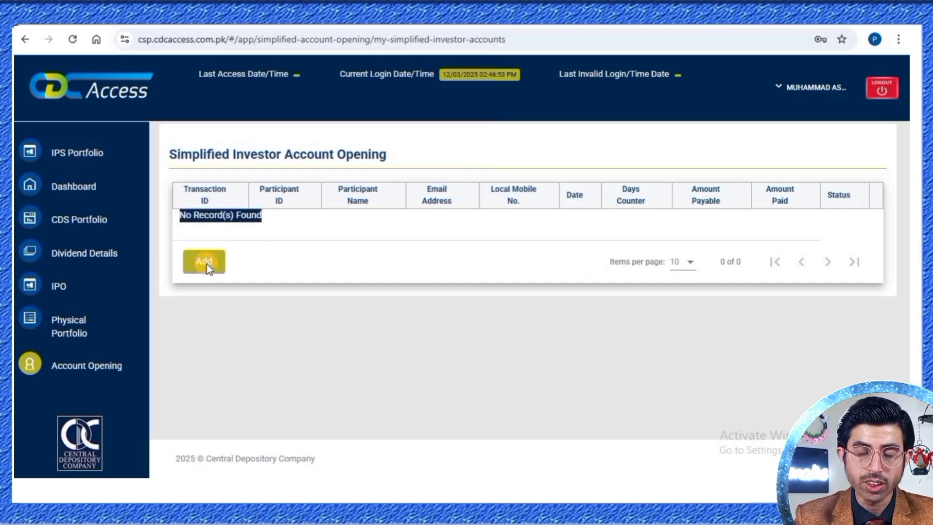
{"action": "left_click", "coordinate": [206, 264]}
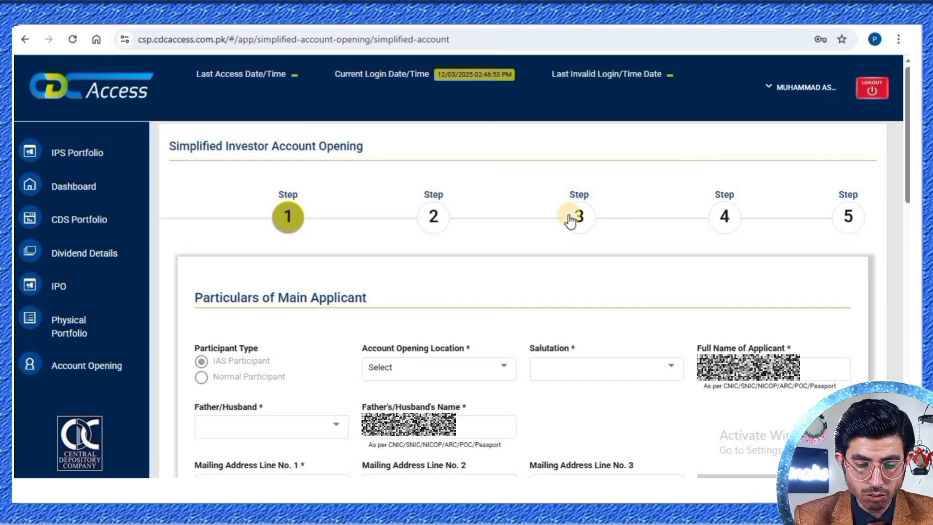
- Choose LAHORE as Account Opening Location and MR. as Salutation
{"action": "left_click_drag", "start_coordinate": [169, 145], "coordinate": [380, 143]}
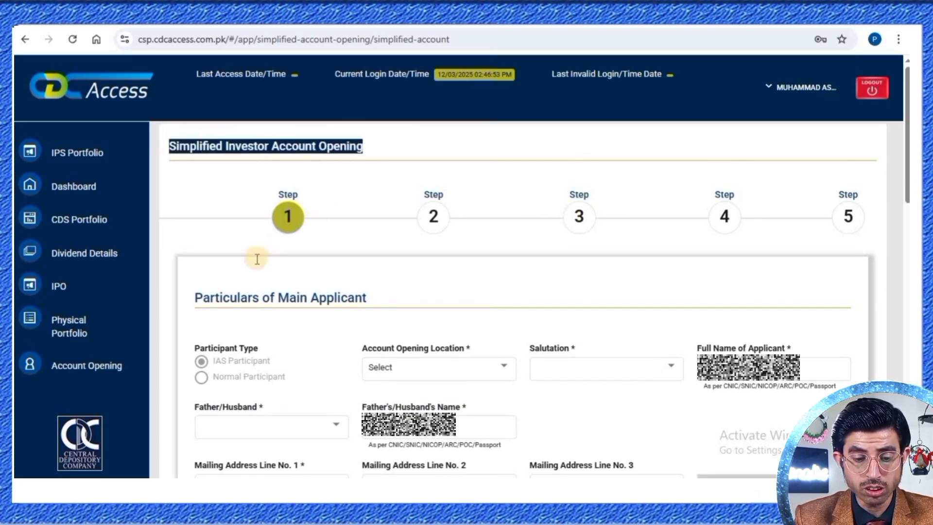
{"action": "scroll", "coordinate": [281, 277], "scroll_direction": "down", "scroll_amount": 2}
{"action": "mouse_move", "coordinate": [407, 294]}
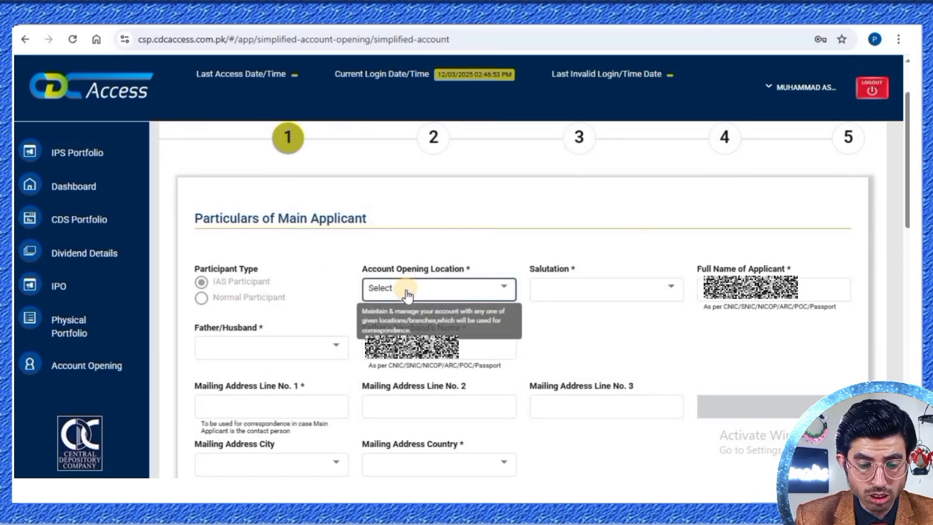
{"action": "left_click", "coordinate": [407, 292]}
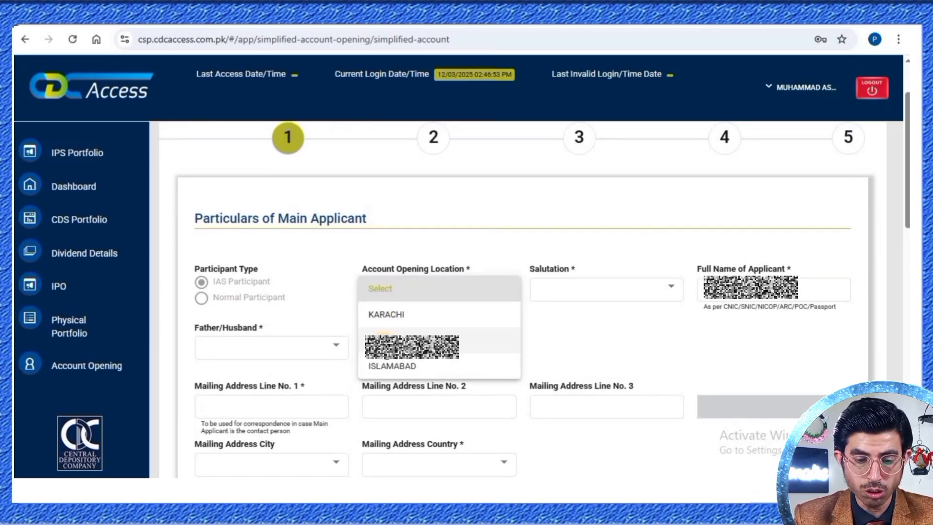
{"action": "left_click", "coordinate": [418, 343]}
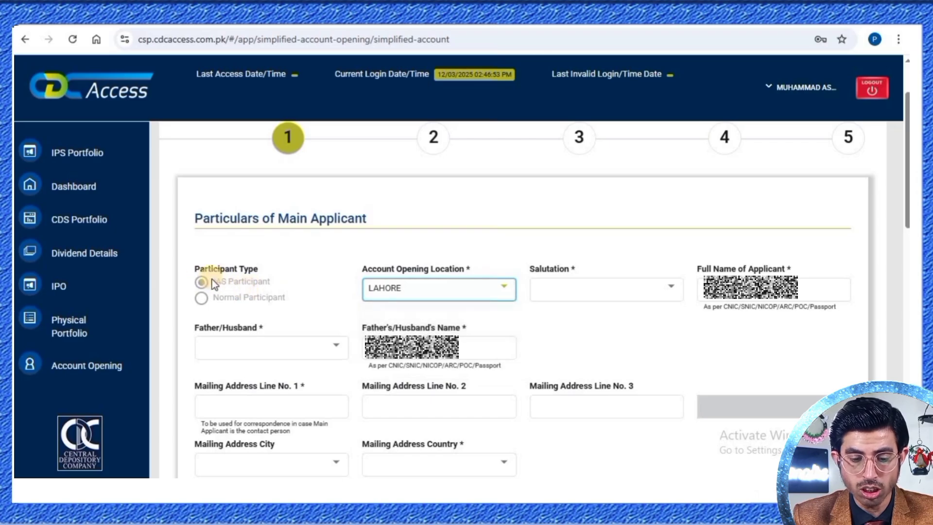
{"action": "left_click", "coordinate": [589, 292]}
{"action": "left_click", "coordinate": [602, 290]}
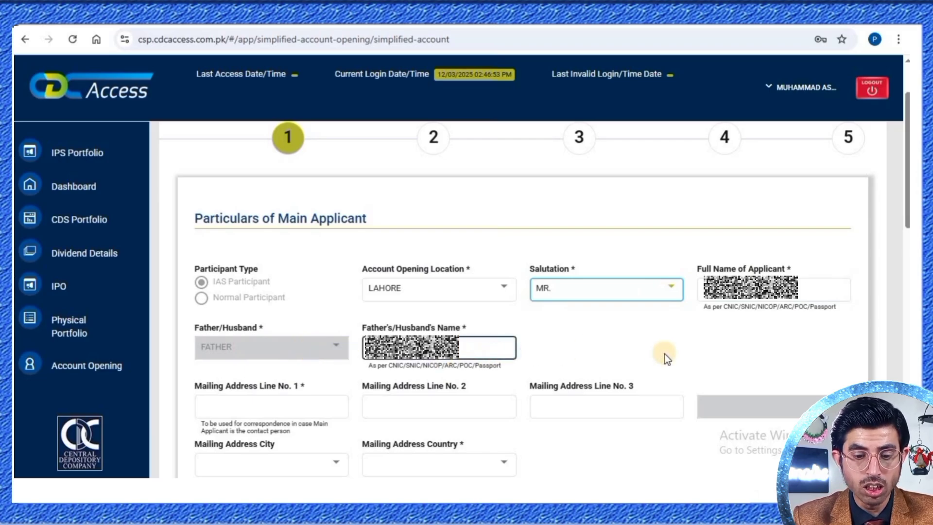
{"action": "left_click", "coordinate": [223, 407]}
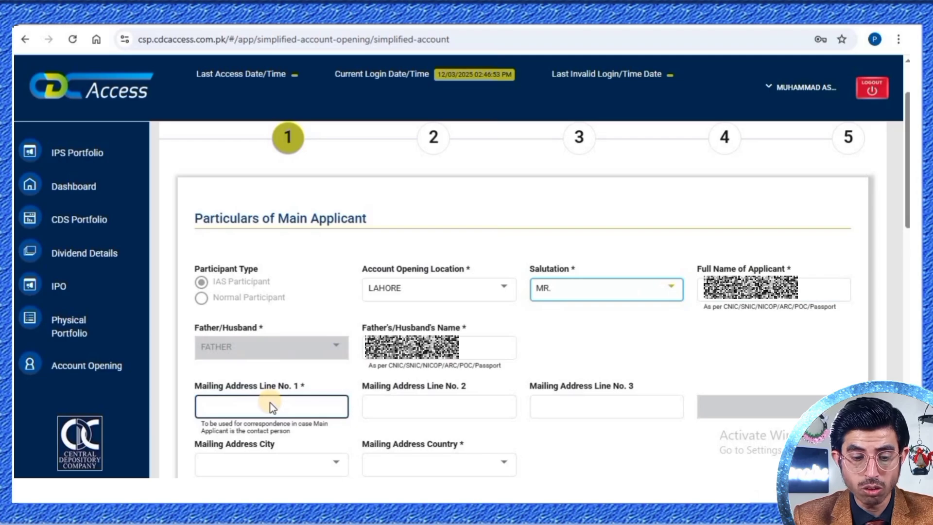
- Paste the street address into line 1, then enter SOHAWA, DISTRICT JHELUM and PAKISTAN in lines 2–3
{"action": "left_click", "coordinate": [270, 403]}
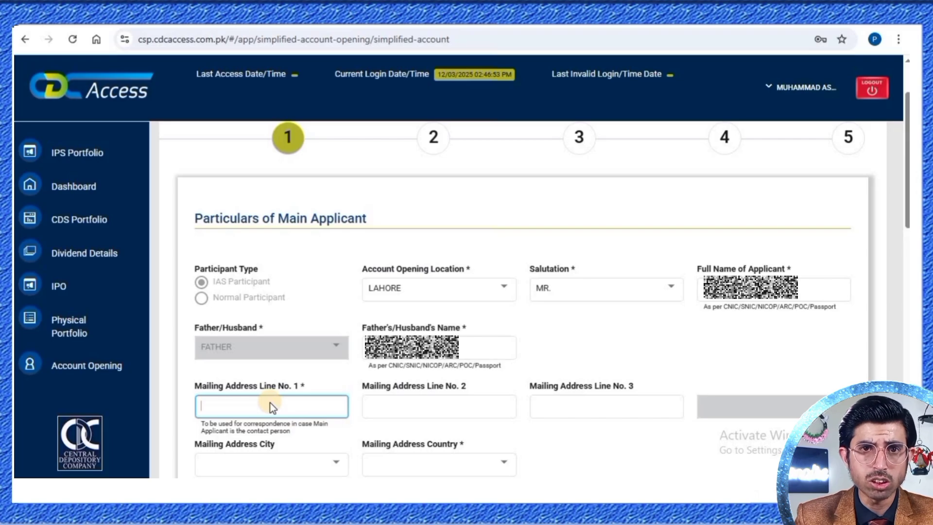
{"action": "key", "text": "ctrl+v"}
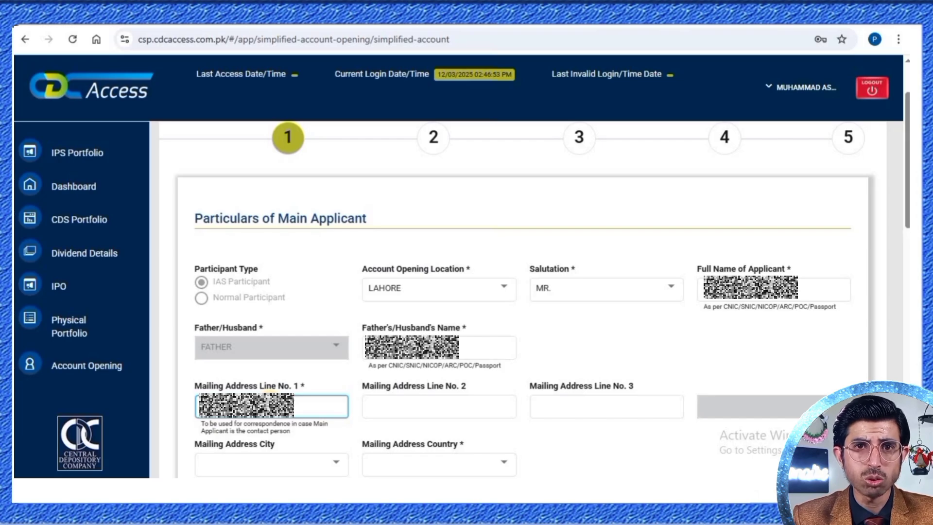
{"action": "type", "text": "0"}
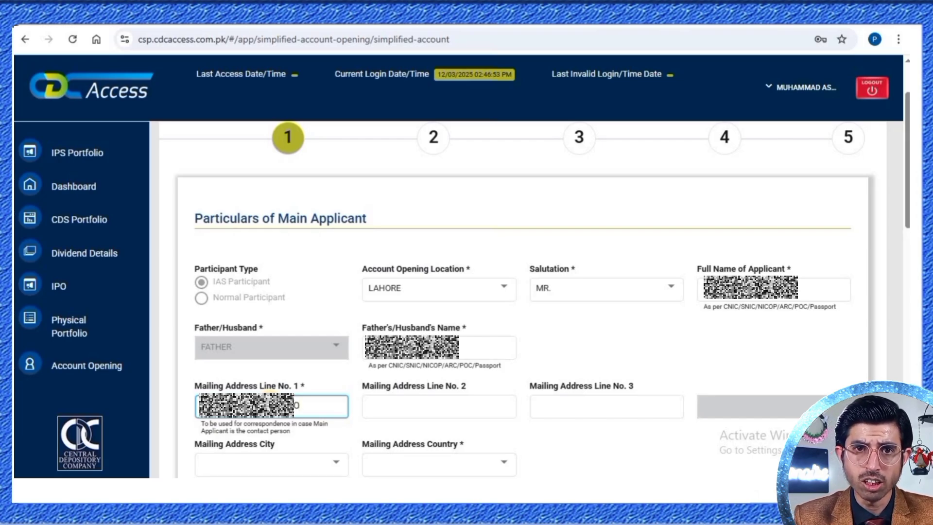
{"action": "key", "text": "BackSpace"}
{"action": "left_click", "coordinate": [439, 406]}
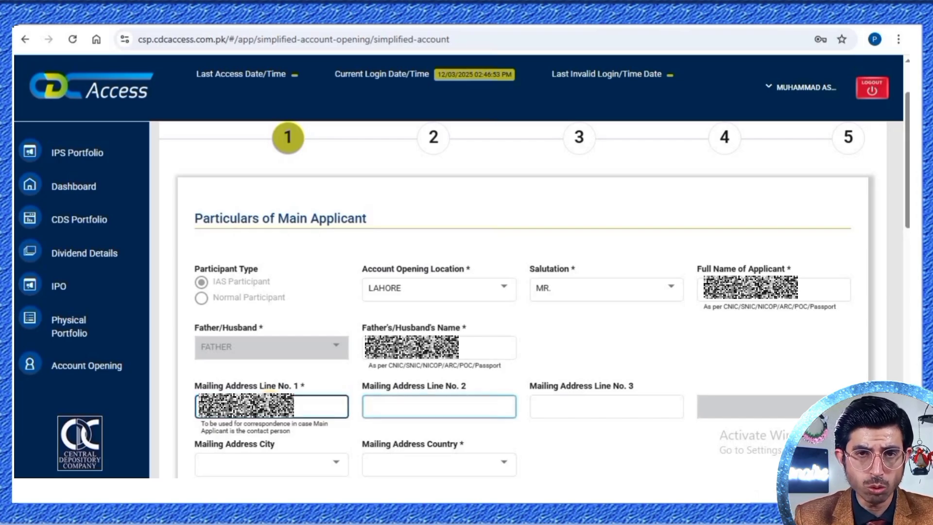
{"action": "type", "text": "SOHAWA"}
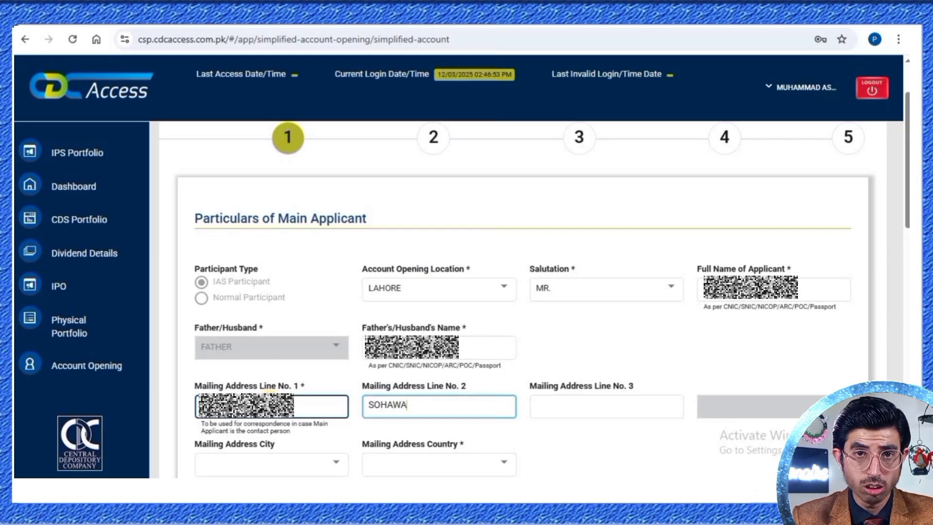
{"action": "type", "text": ", "}
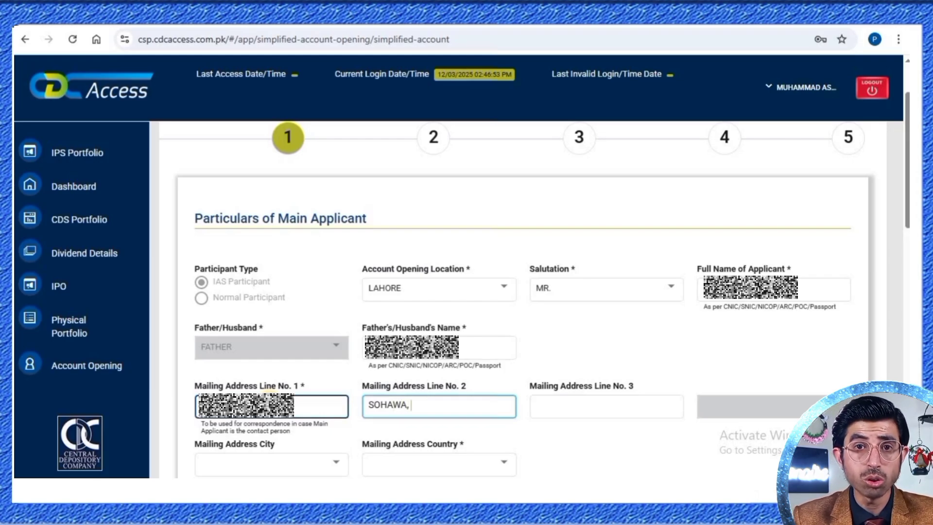
{"action": "type", "text": "DISTRICT"}
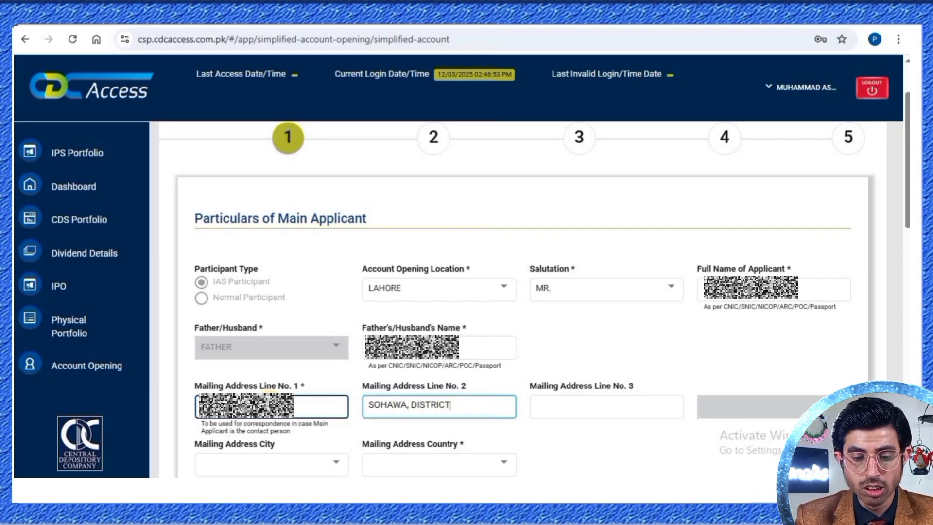
{"action": "type", "text": " JHELUM"}
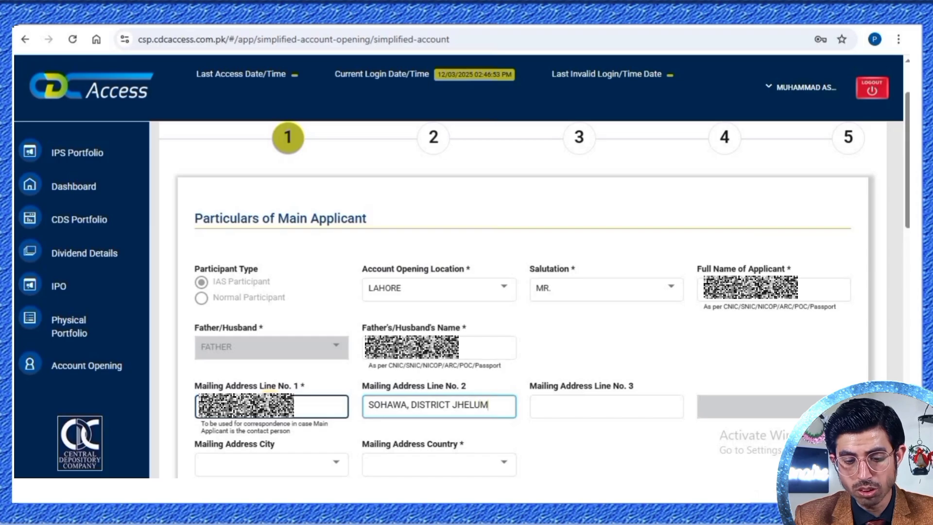
{"action": "key", "text": "Tab"}
{"action": "type", "text": "PAKISTAN"}
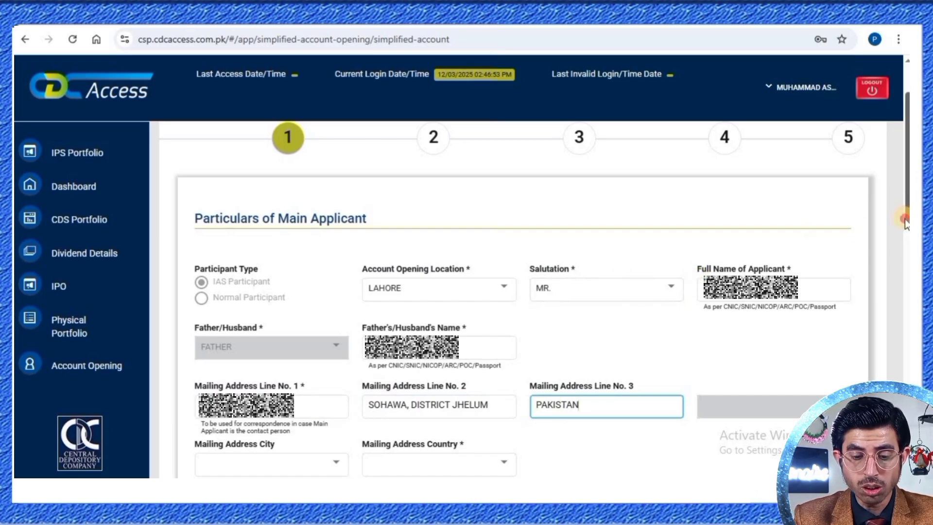
- Pick JHELUM as Mailing Address City and tick 'Permanent Address is same as mailing address'
{"action": "scroll", "coordinate": [904, 223], "scroll_direction": "down", "scroll_amount": 3}
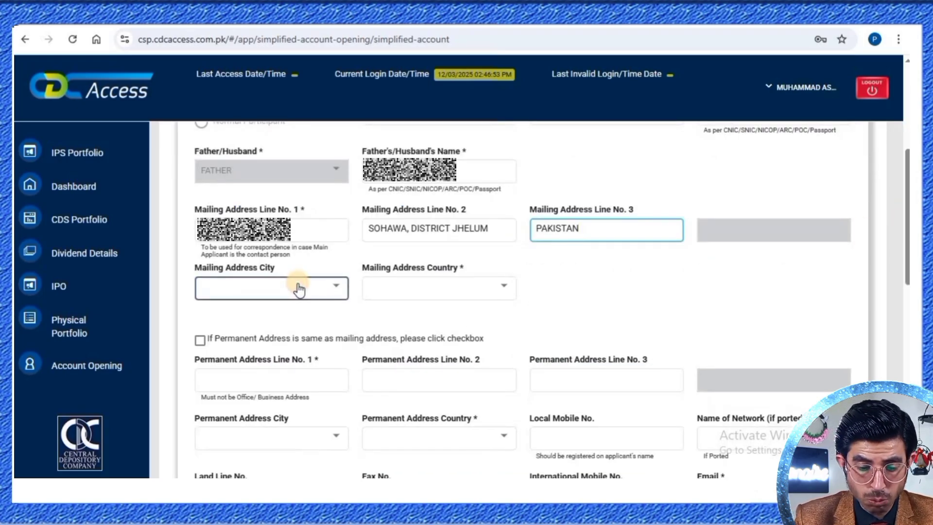
{"action": "left_click", "coordinate": [295, 289]}
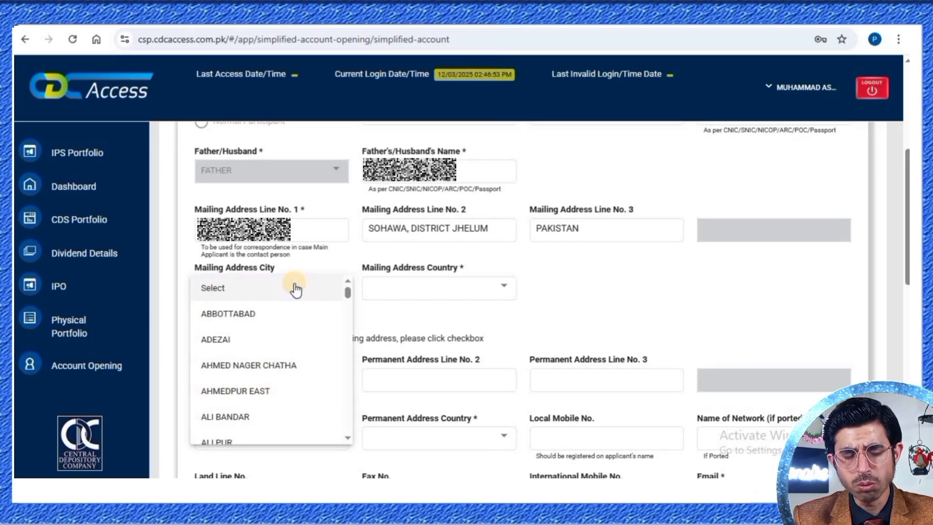
{"action": "key", "text": "j"}
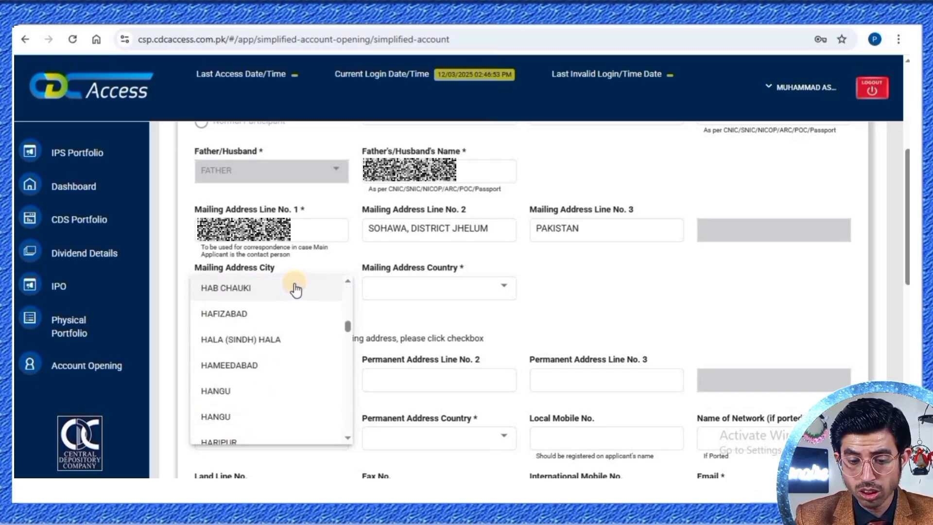
{"action": "key", "text": "l"}
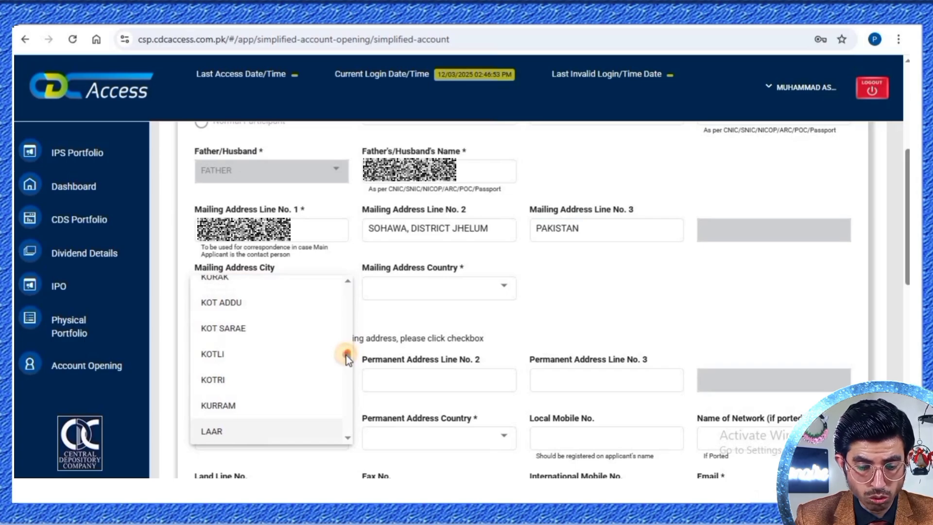
{"action": "left_click_drag", "start_coordinate": [346, 347], "coordinate": [346, 337]}
{"action": "scroll", "coordinate": [345, 337], "scroll_direction": "up", "scroll_amount": 10}
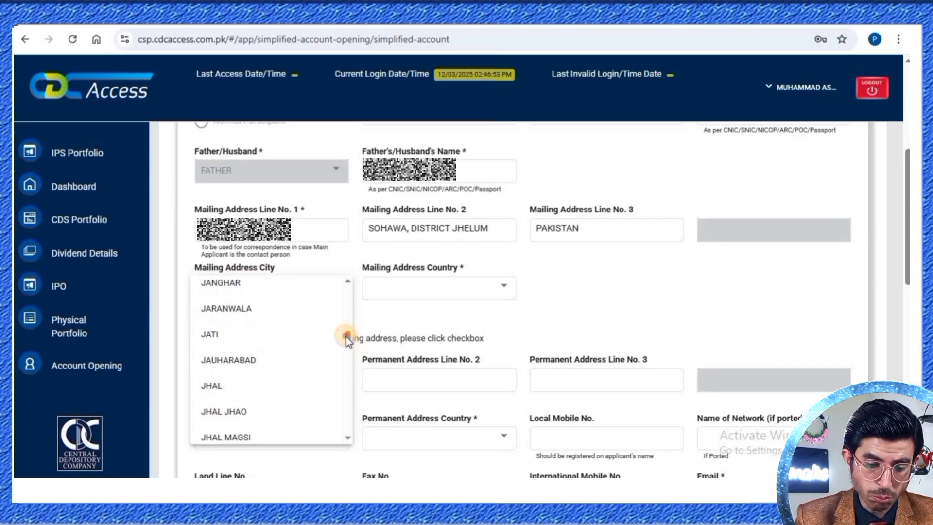
{"action": "scroll", "coordinate": [346, 339], "scroll_direction": "down", "scroll_amount": 4}
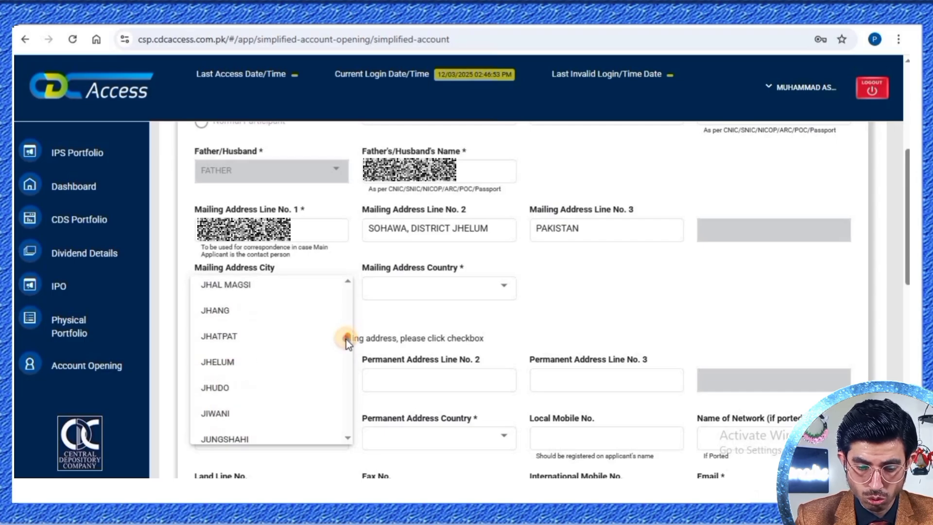
{"action": "left_click", "coordinate": [262, 316]}
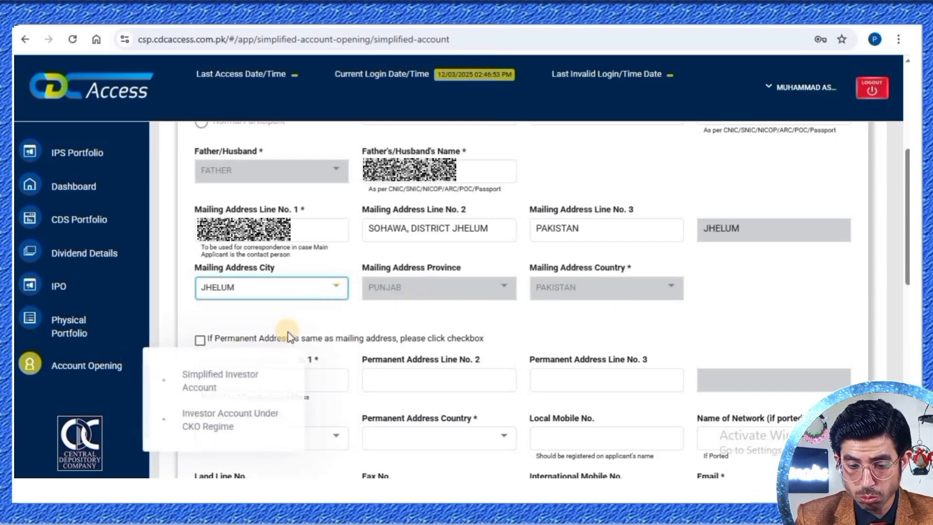
{"action": "left_click", "coordinate": [199, 339]}
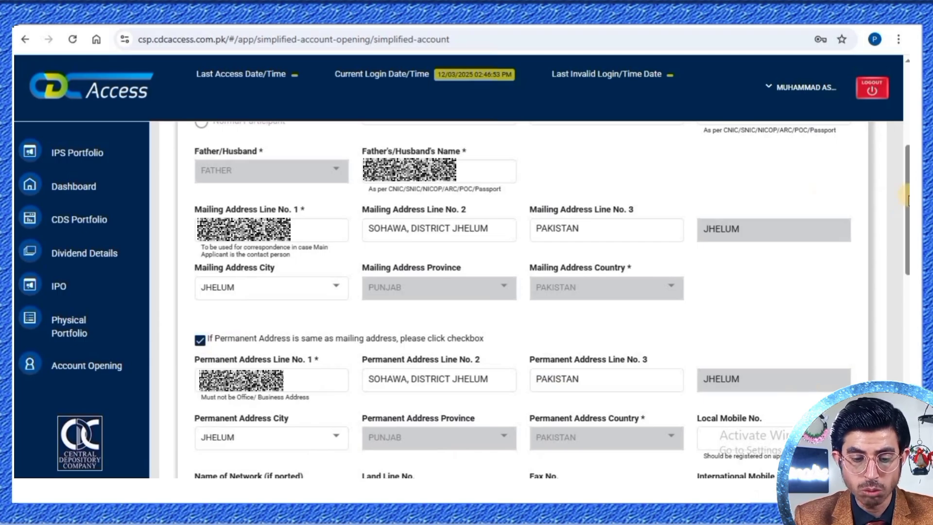
- Paste the applicant's number into Local Mobile No., leaving network, land line and fax empty
{"action": "scroll", "coordinate": [906, 200], "scroll_direction": "down", "scroll_amount": 5}
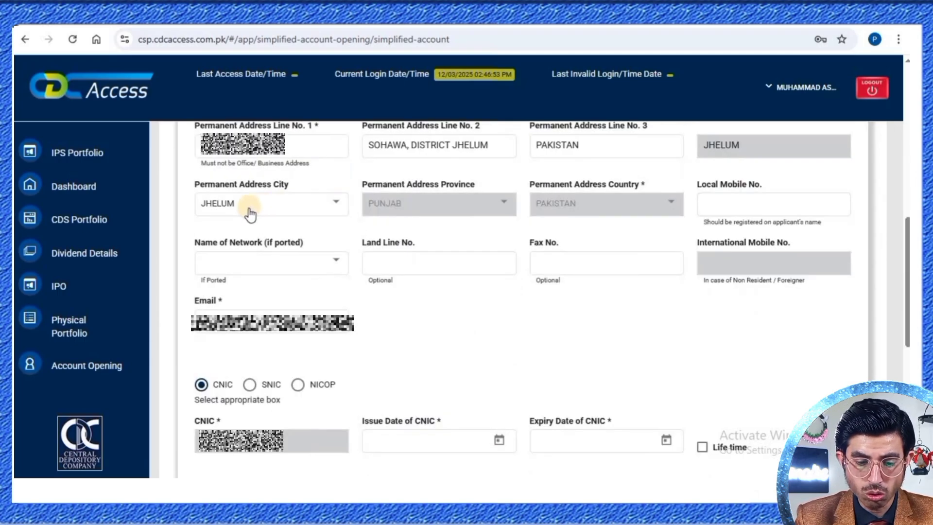
{"action": "left_click", "coordinate": [743, 206]}
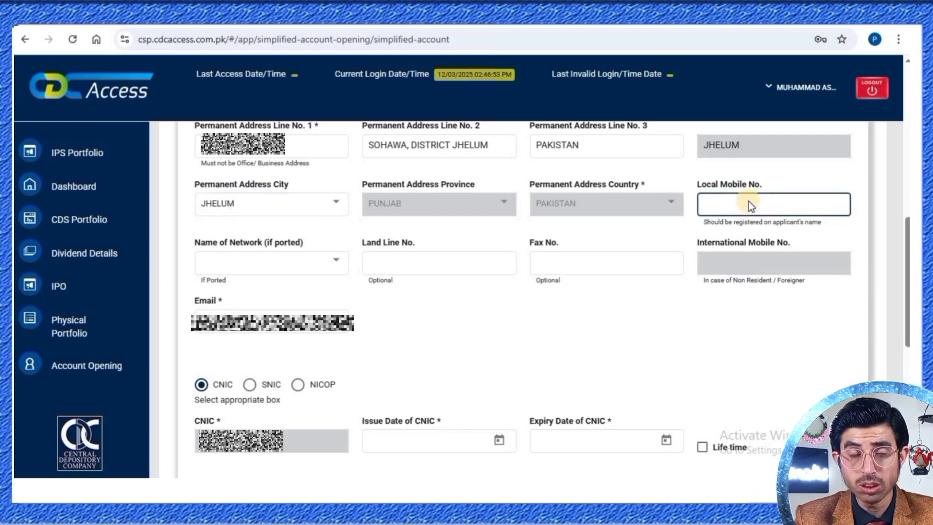
{"action": "key", "text": "ctrl+v"}
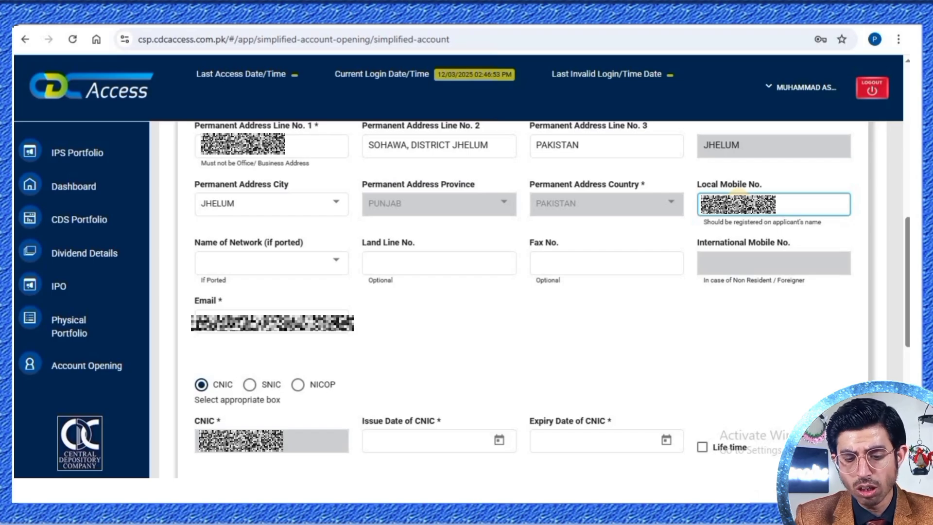
{"action": "left_click", "coordinate": [261, 266]}
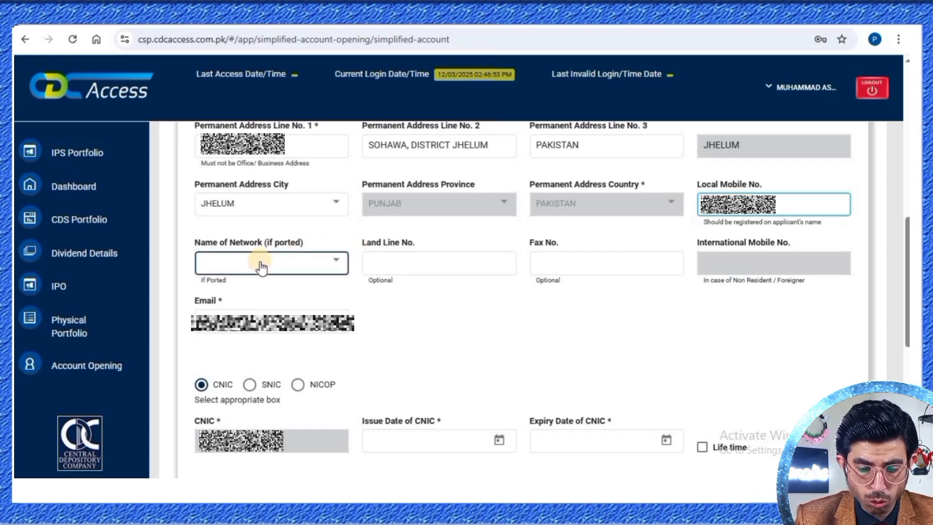
{"action": "left_click", "coordinate": [479, 258]}
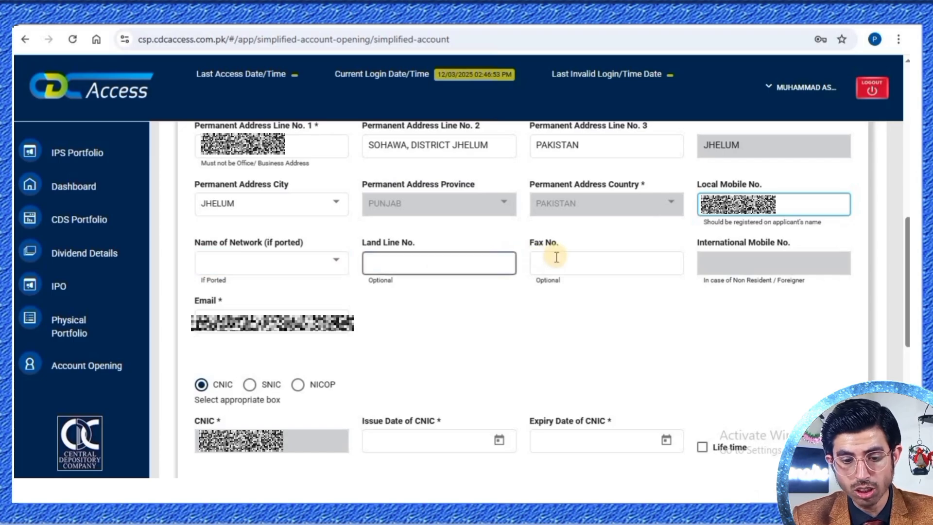
{"action": "left_click", "coordinate": [556, 257]}
{"action": "left_click", "coordinate": [419, 293]}
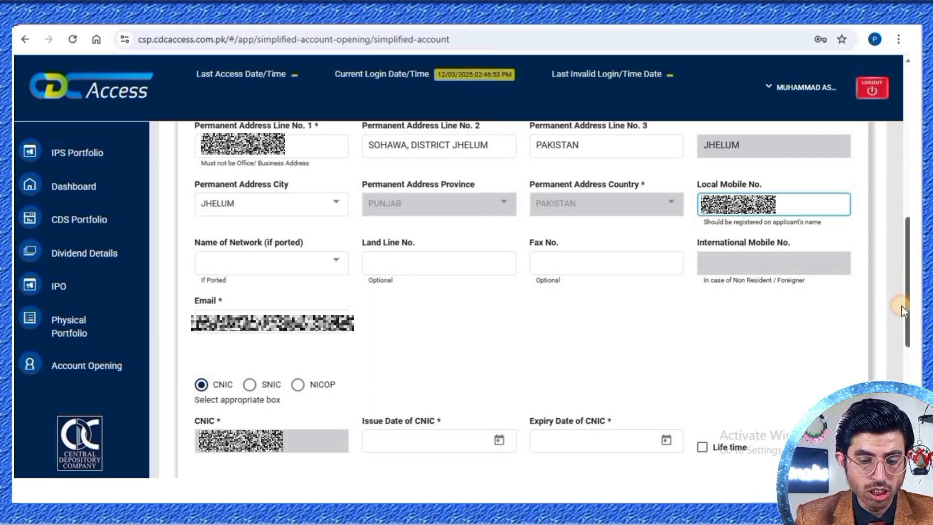
- Set the CNIC Issue Date to 27/01/2016 using the calendar
{"action": "scroll", "coordinate": [902, 305], "scroll_direction": "down", "scroll_amount": 3}
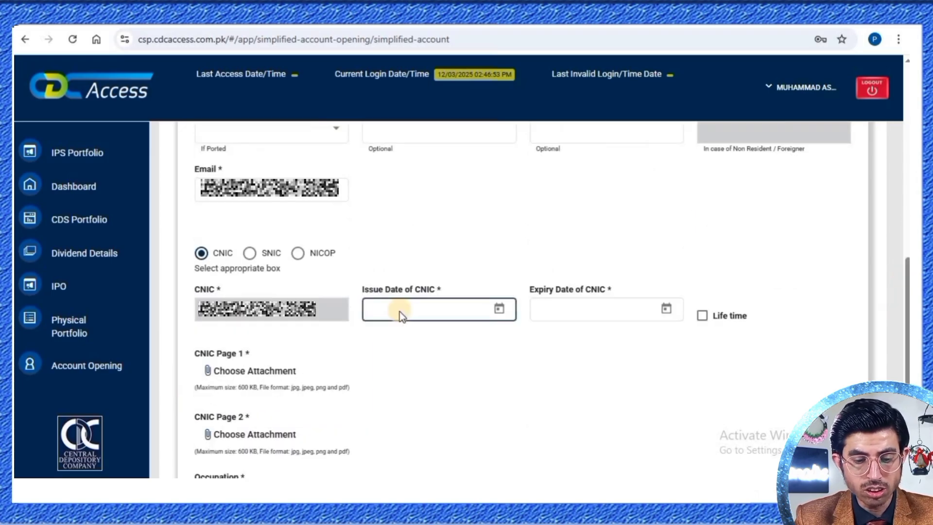
{"action": "left_click", "coordinate": [500, 307]}
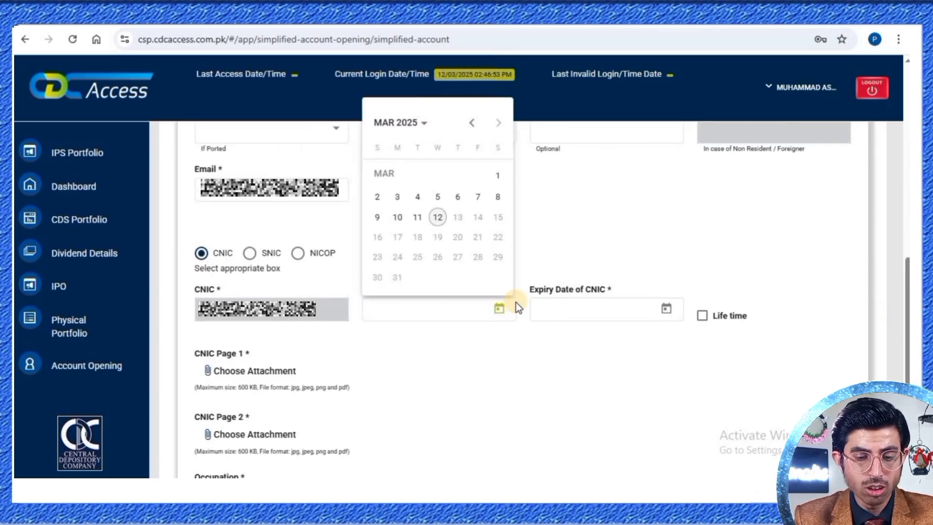
{"action": "left_click", "coordinate": [417, 126]}
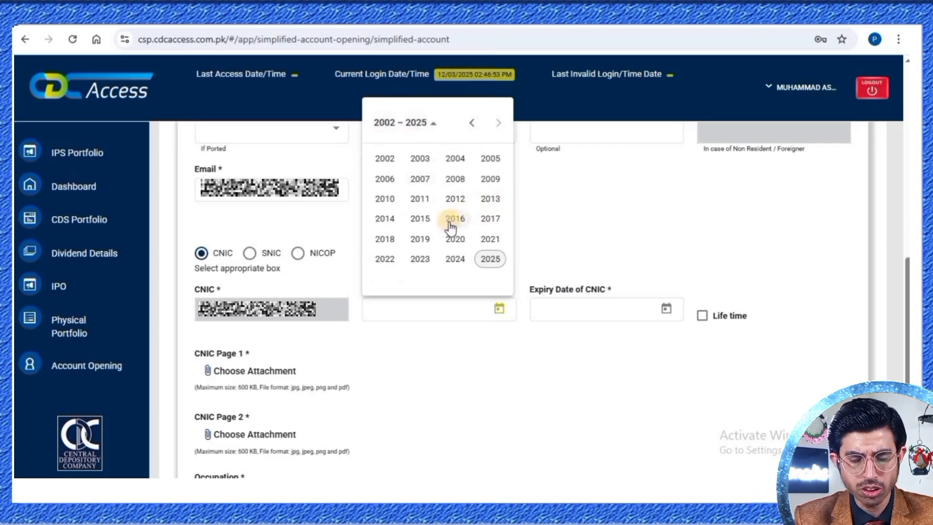
{"action": "left_click", "coordinate": [456, 220]}
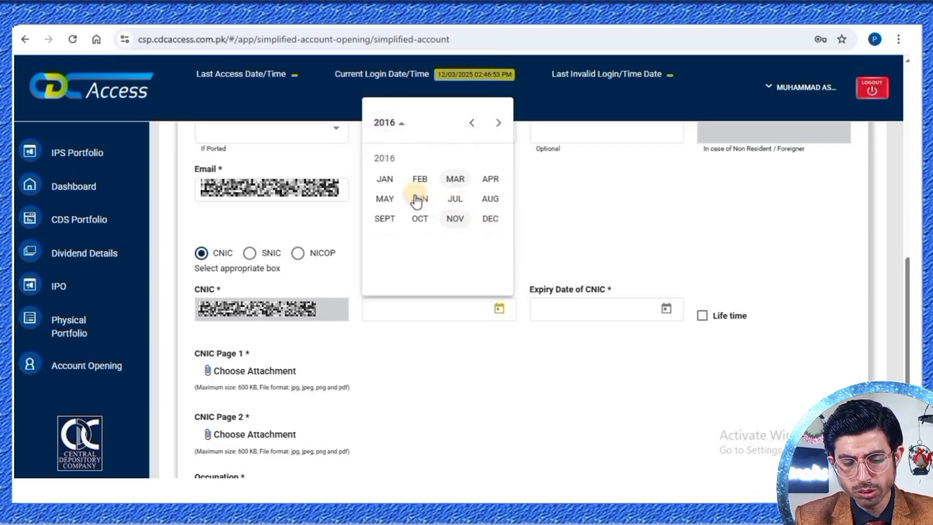
{"action": "left_click", "coordinate": [385, 179]}
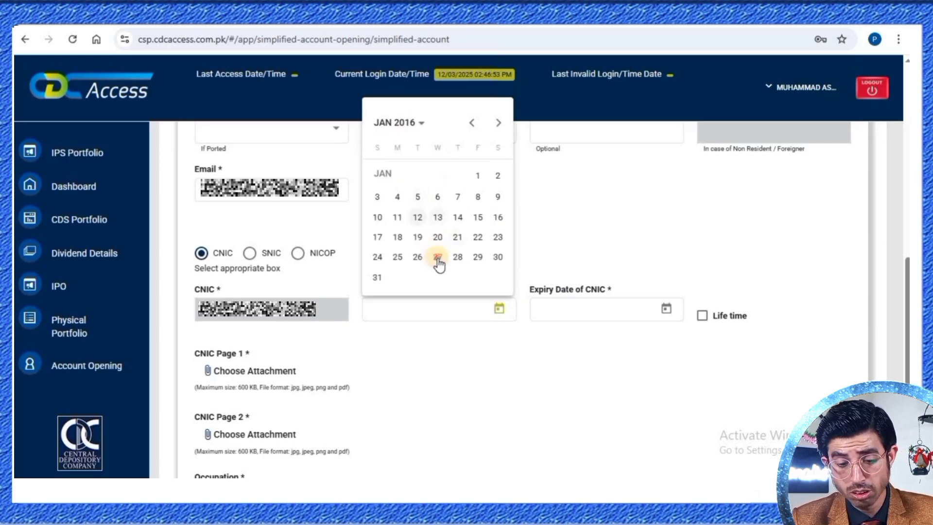
{"action": "key", "text": "Return"}
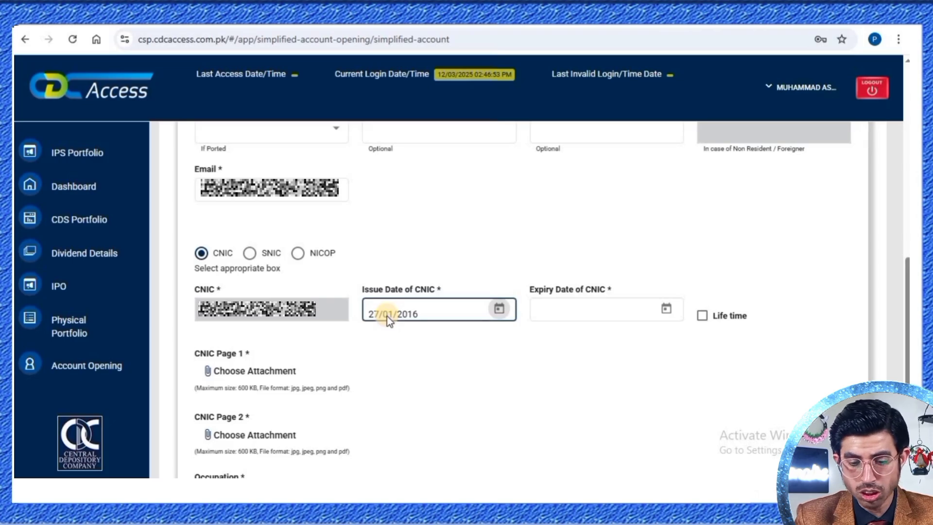
- Set the CNIC Expiry Date to 27/01/2026 using the calendar
{"action": "left_click", "coordinate": [605, 311]}
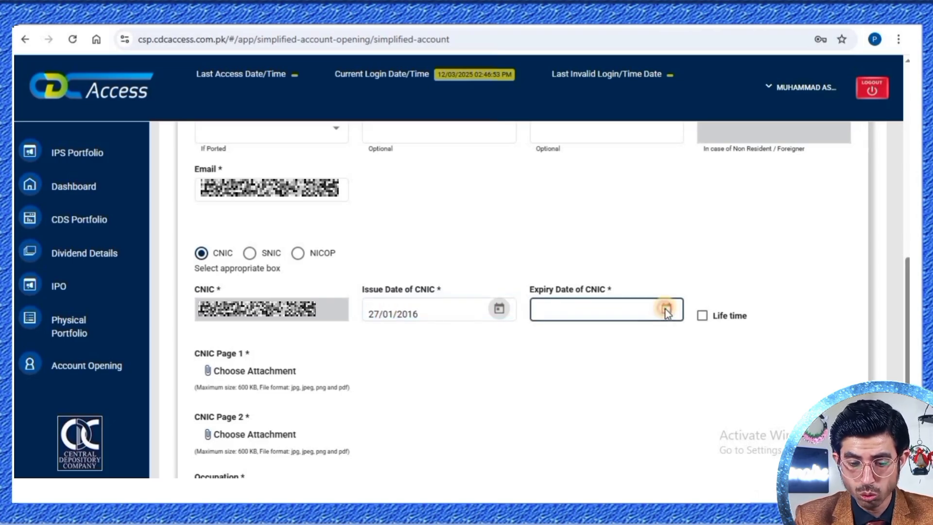
{"action": "left_click", "coordinate": [666, 309]}
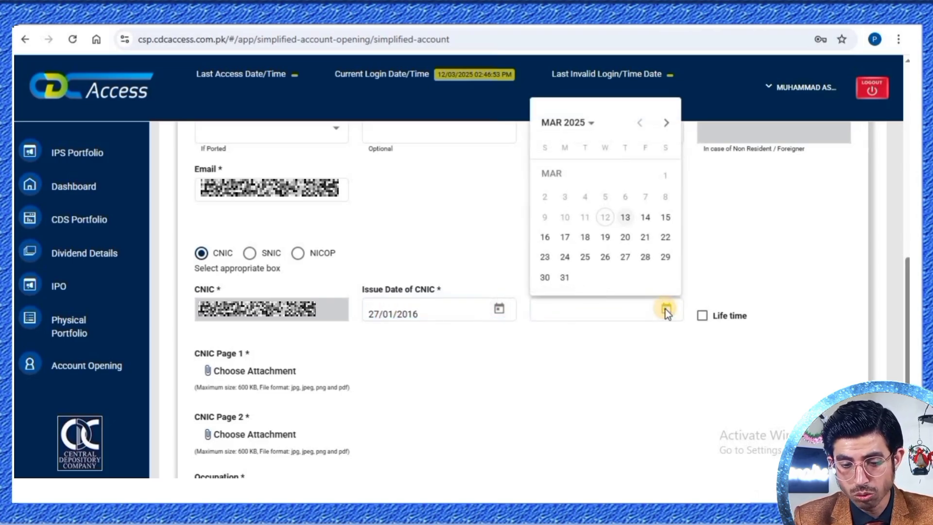
{"action": "left_click", "coordinate": [590, 123]}
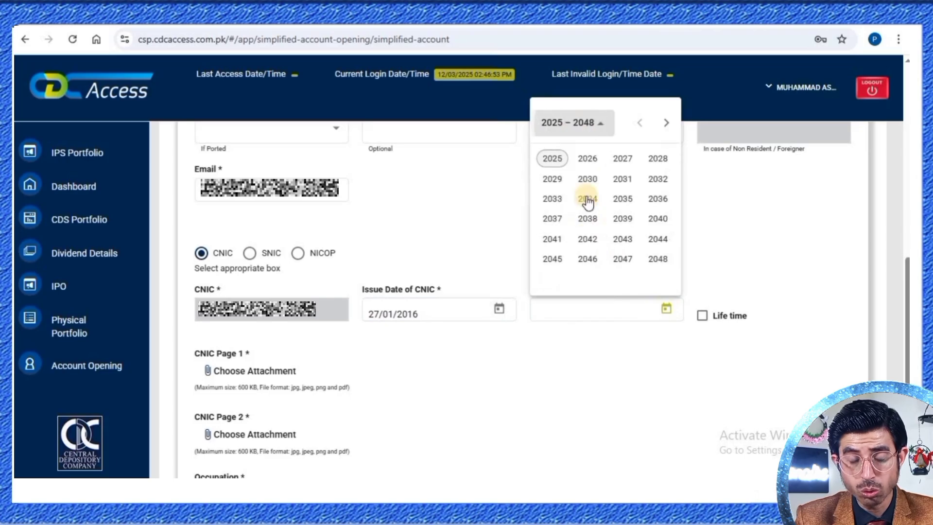
{"action": "left_click", "coordinate": [587, 159]}
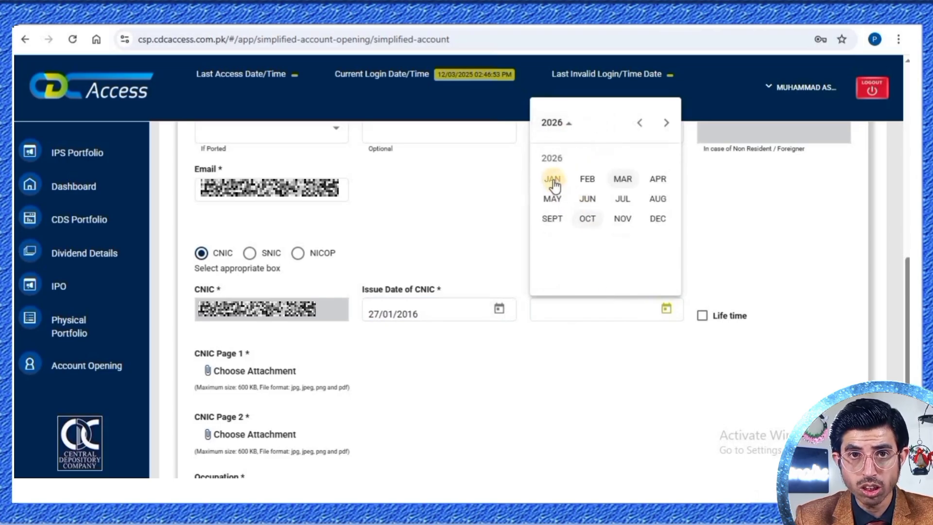
{"action": "left_click", "coordinate": [554, 185]}
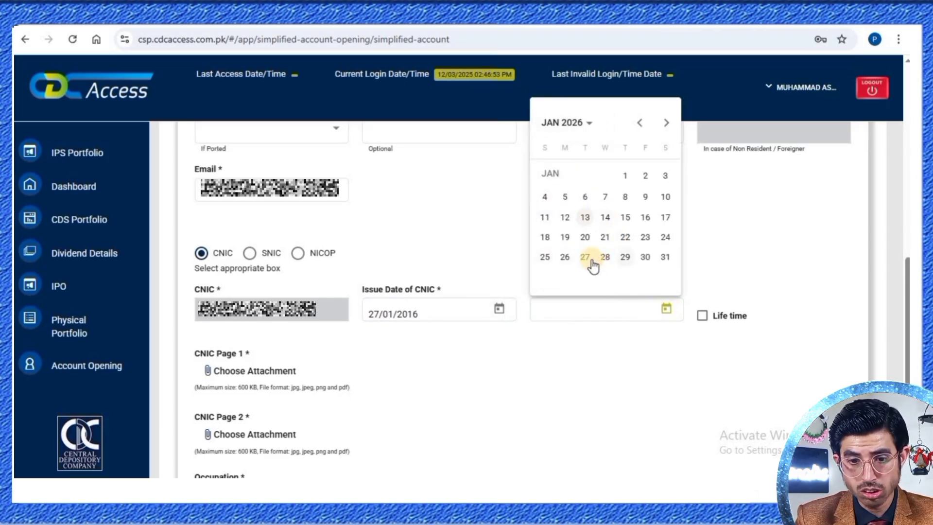
{"action": "left_click", "coordinate": [572, 307]}
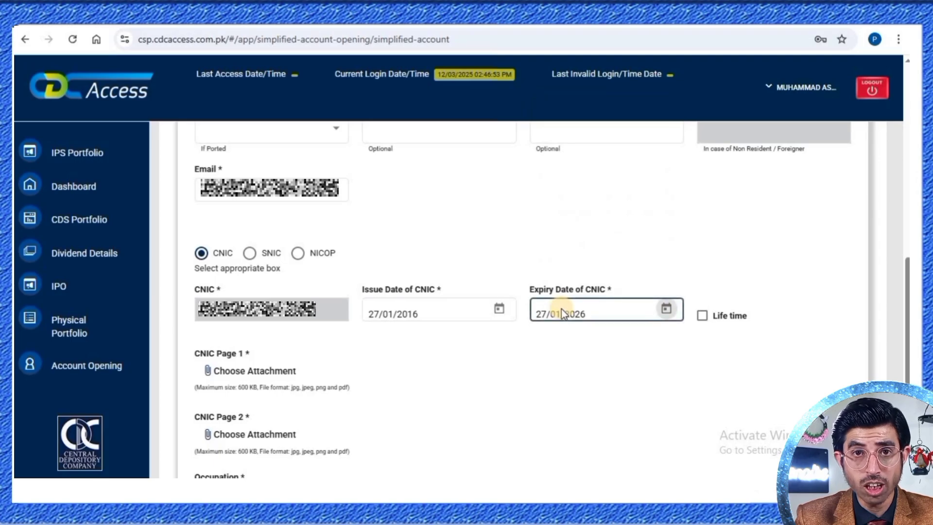
{"action": "left_click", "coordinate": [684, 316]}
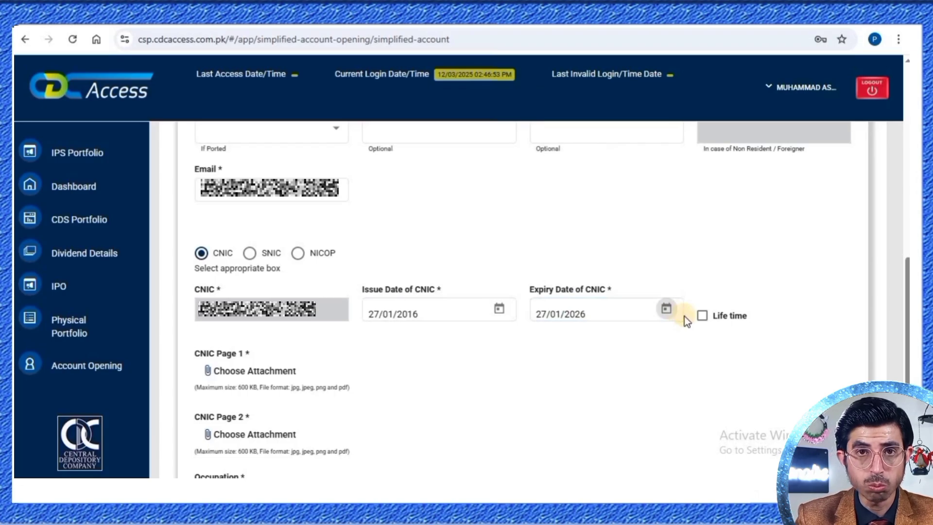
- Try attaching a WhatsApp image as CNIC Page 1, then dismiss the invalid-file error
{"action": "scroll", "coordinate": [684, 316], "scroll_direction": "down", "scroll_amount": 2}
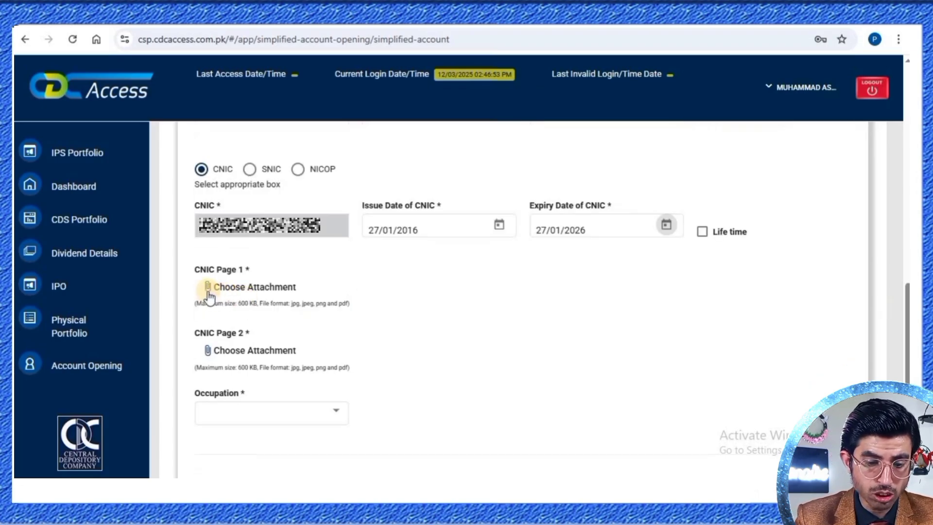
{"action": "left_click", "coordinate": [238, 287]}
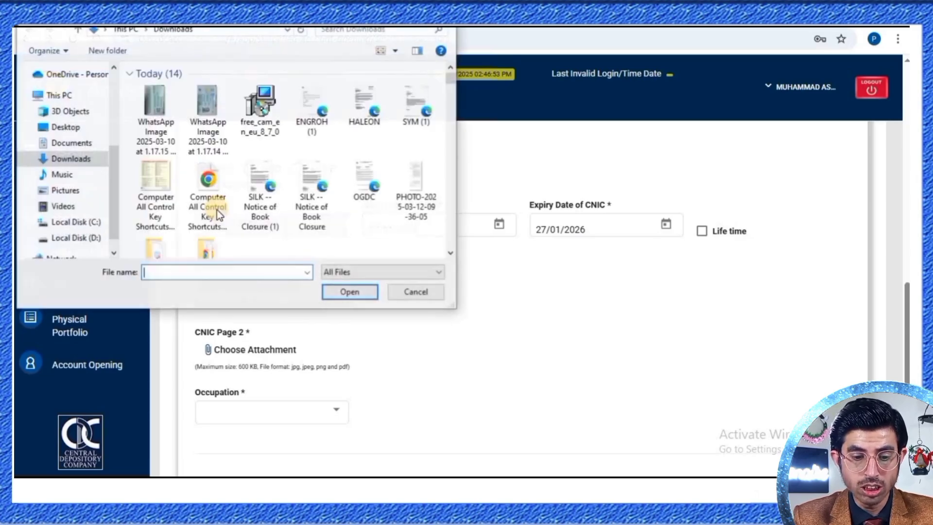
{"action": "left_click", "coordinate": [212, 124]}
{"action": "left_click", "coordinate": [355, 298]}
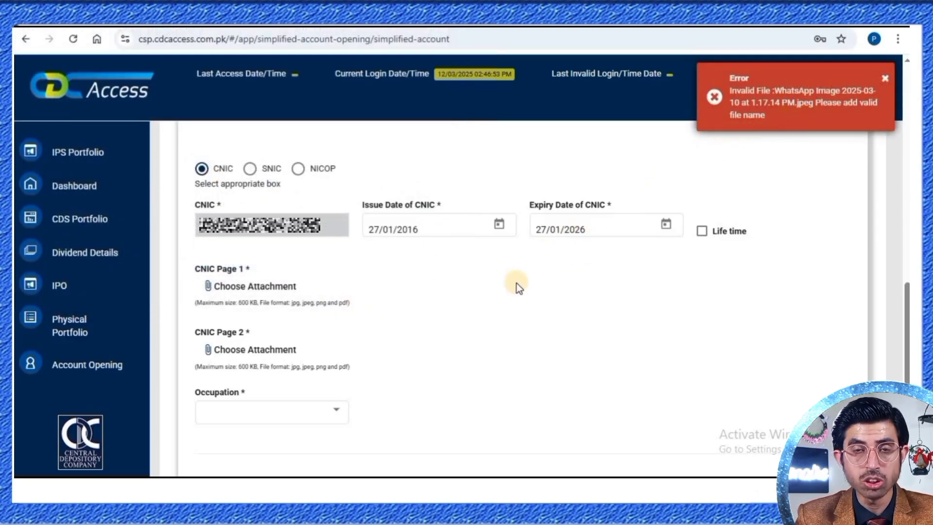
{"action": "left_click", "coordinate": [789, 104]}
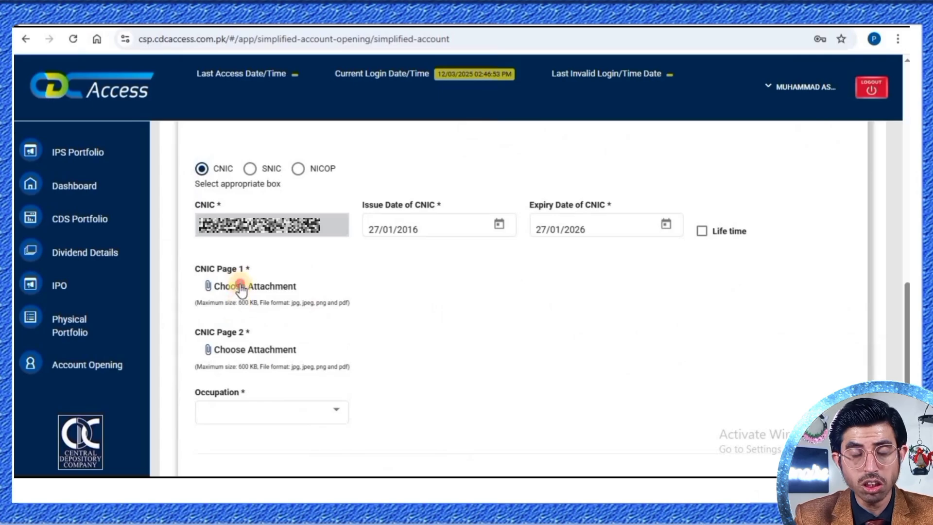
- Attach ID CARD FRONT as CNIC Page 1 and ID CARD BACK as CNIC Page 2
{"action": "left_click", "coordinate": [240, 286]}
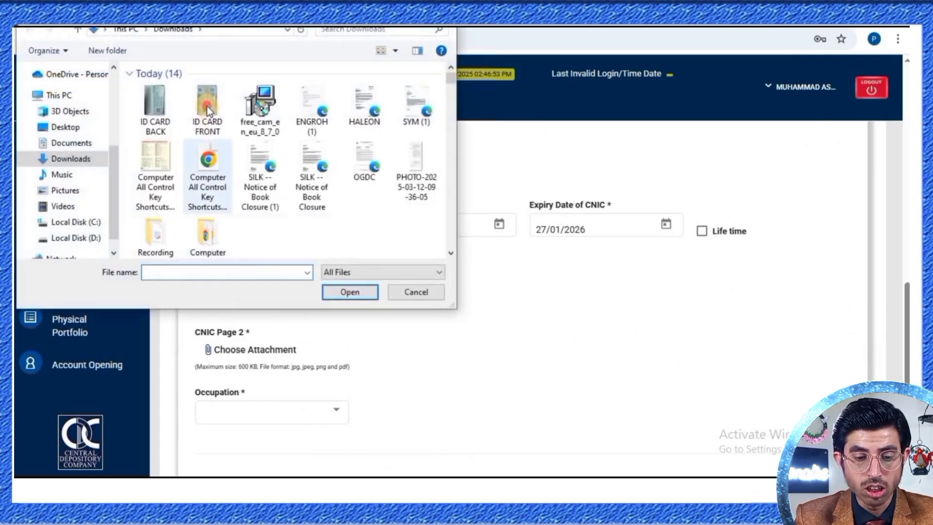
{"action": "left_click", "coordinate": [207, 106]}
{"action": "left_click", "coordinate": [349, 293]}
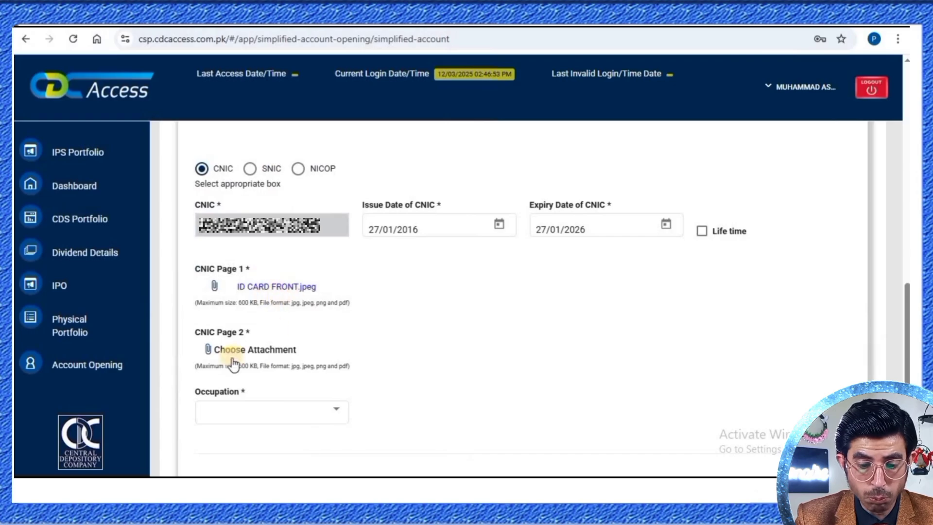
{"action": "left_click", "coordinate": [258, 349]}
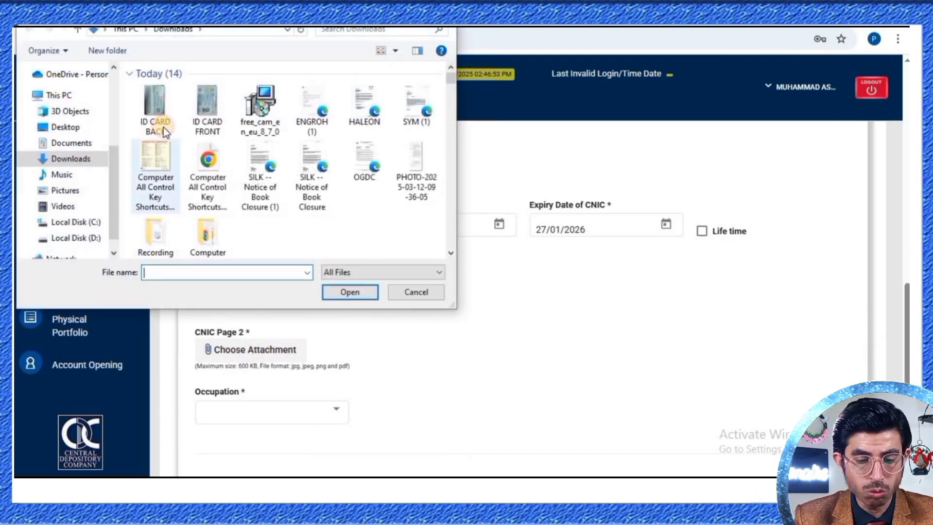
{"action": "left_click", "coordinate": [160, 120]}
{"action": "left_click", "coordinate": [342, 296]}
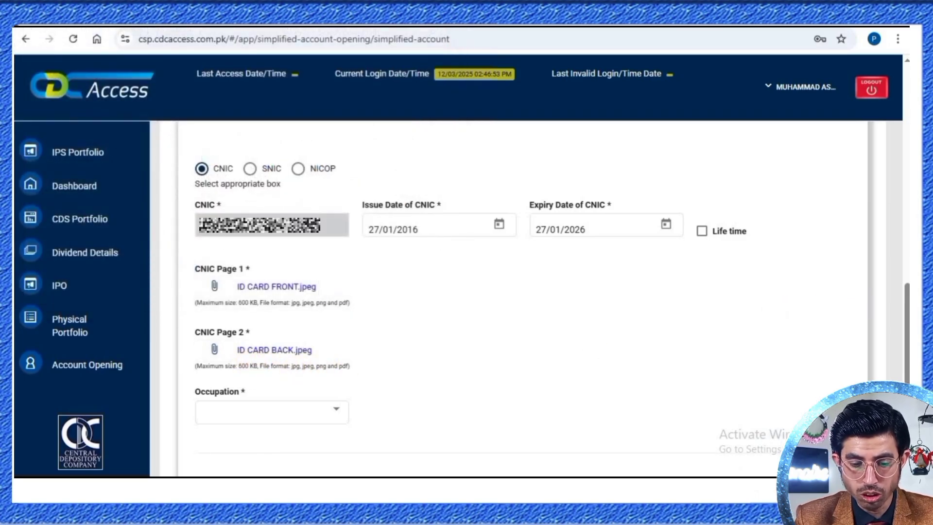
- Choose GOVT./PUBLIC SECTOR as Occupation and advance to the bank and residency details step
{"action": "scroll", "coordinate": [332, 258], "scroll_direction": "down", "scroll_amount": 3}
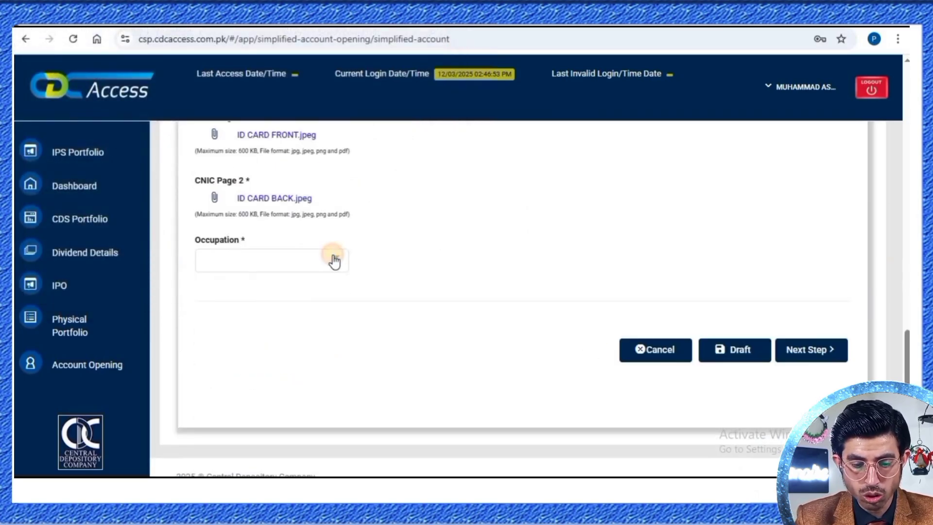
{"action": "left_click", "coordinate": [331, 257]}
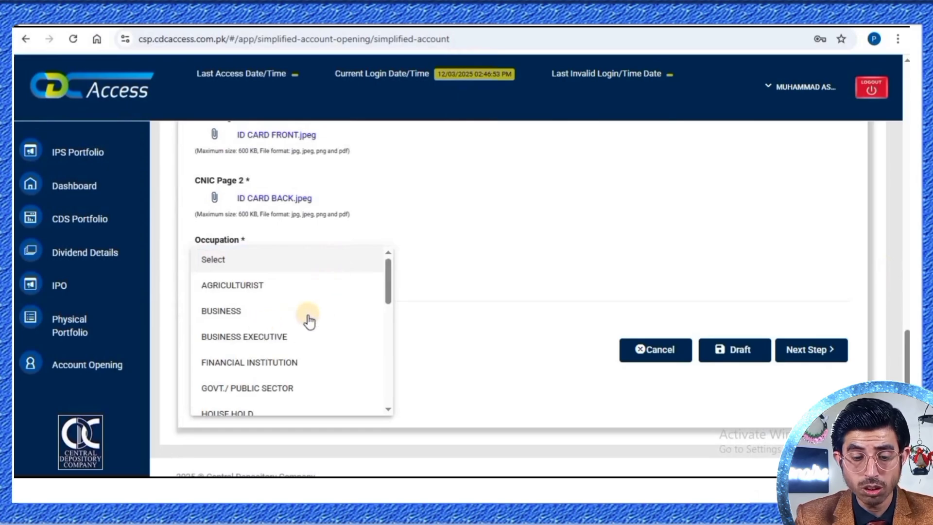
{"action": "left_click_drag", "start_coordinate": [386, 298], "coordinate": [392, 392]}
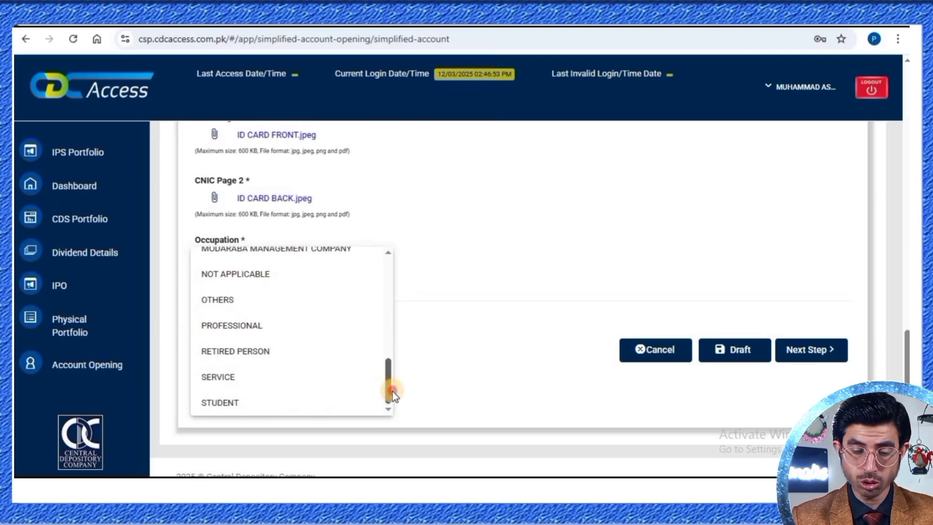
{"action": "left_click_drag", "start_coordinate": [395, 377], "coordinate": [394, 272]}
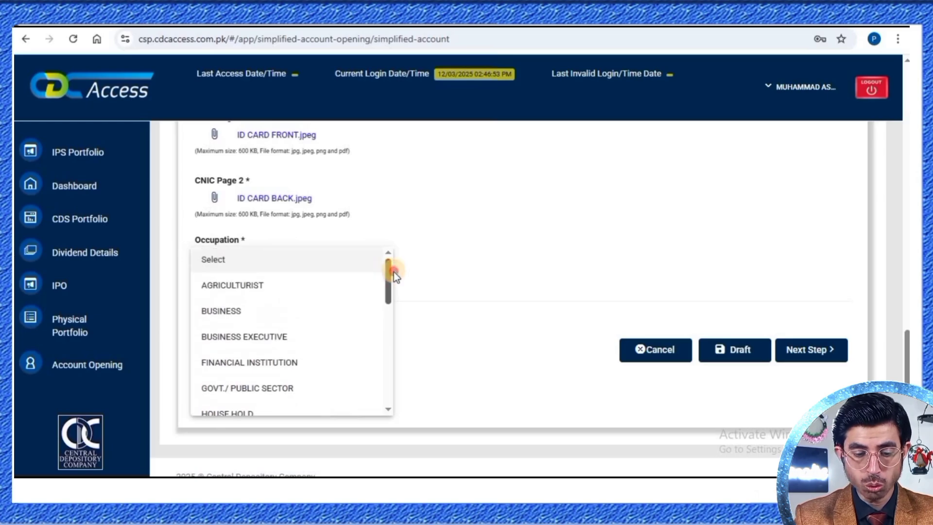
{"action": "left_click", "coordinate": [261, 376]}
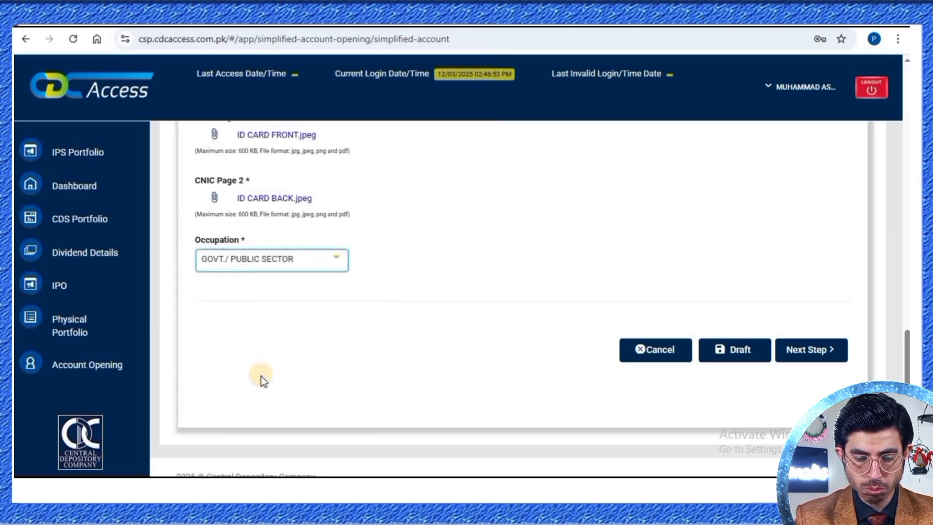
{"action": "left_click", "coordinate": [805, 356]}
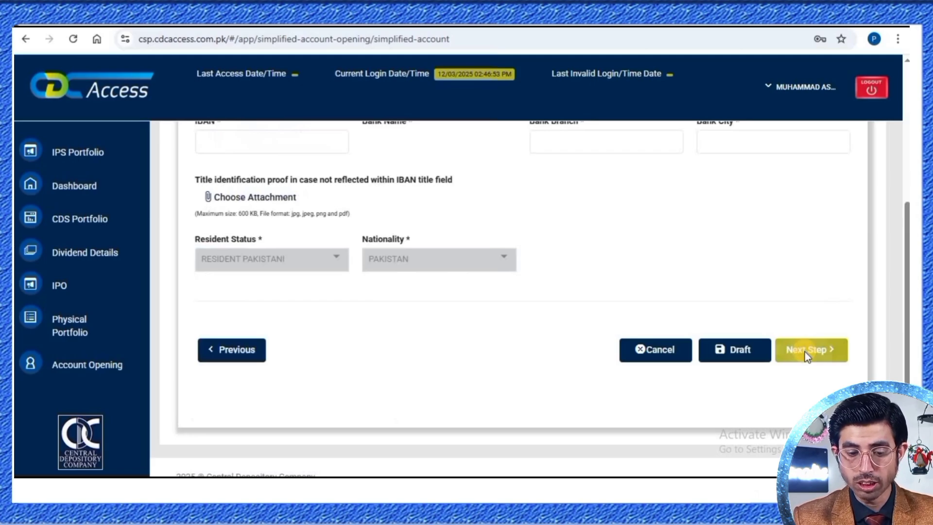
- Paste the applicant's IBAN into the IBAN field of Step 2
{"action": "scroll", "coordinate": [804, 352], "scroll_direction": "up", "scroll_amount": 5}
{"action": "left_click", "coordinate": [273, 365]}
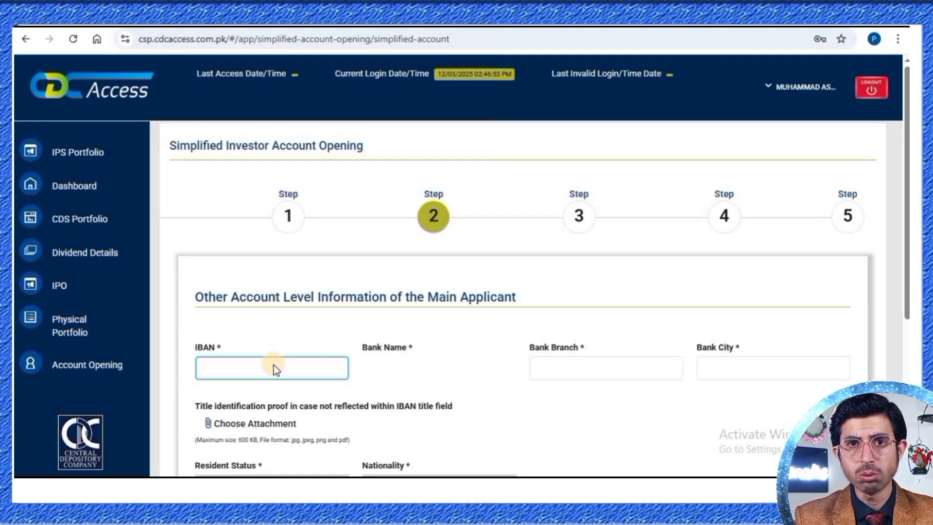
{"action": "key", "text": "ctrl+v"}
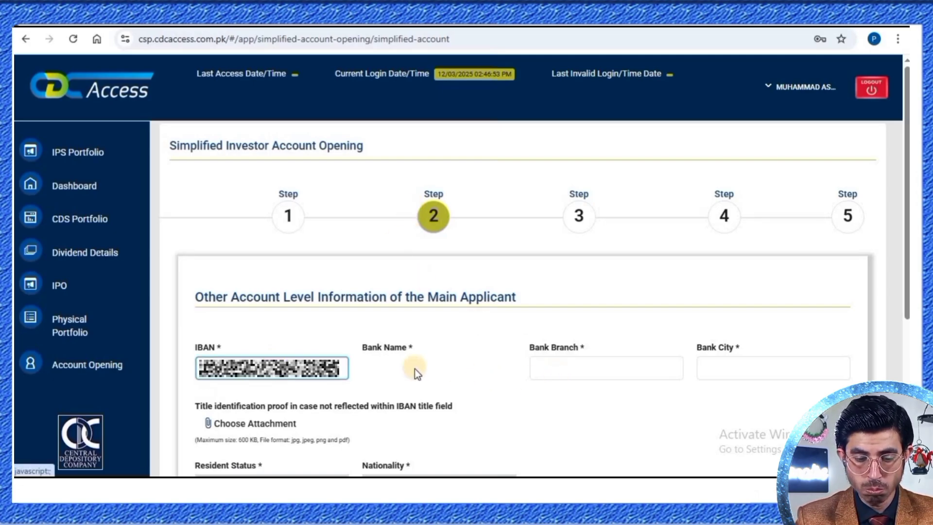
{"action": "key", "text": "Tab"}
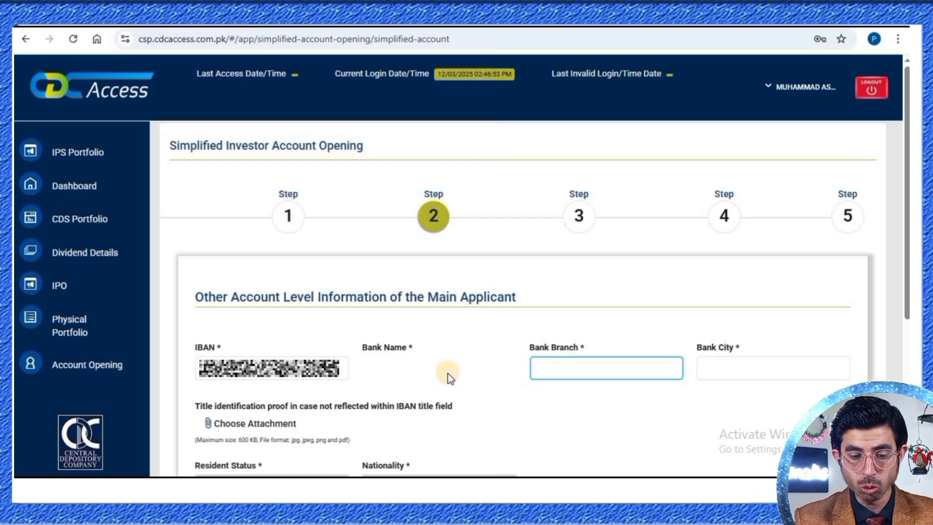
- Enter DINA BRANCH as Bank Branch and JHELUM as Bank City, then go to Step 3
{"action": "type", "text": "DIN"}
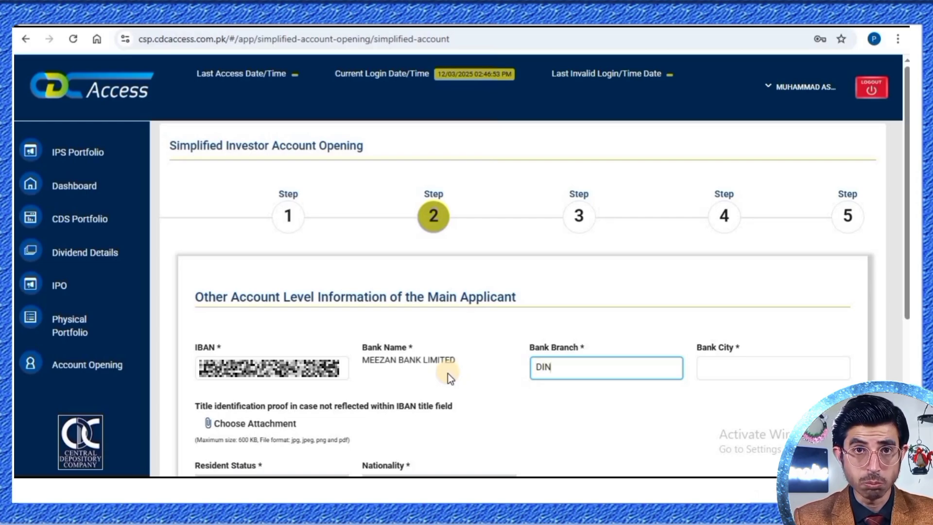
{"action": "type", "text": "A BRANCH"}
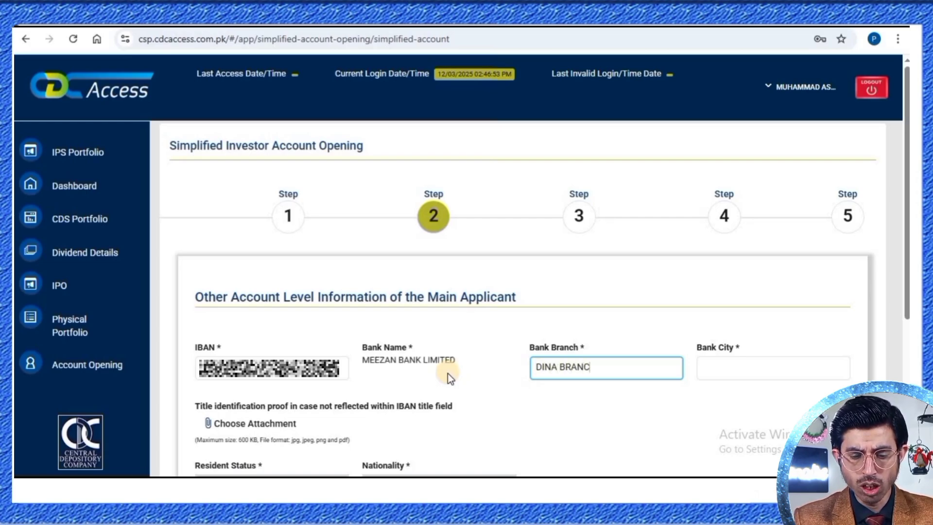
{"action": "key", "text": "Tab"}
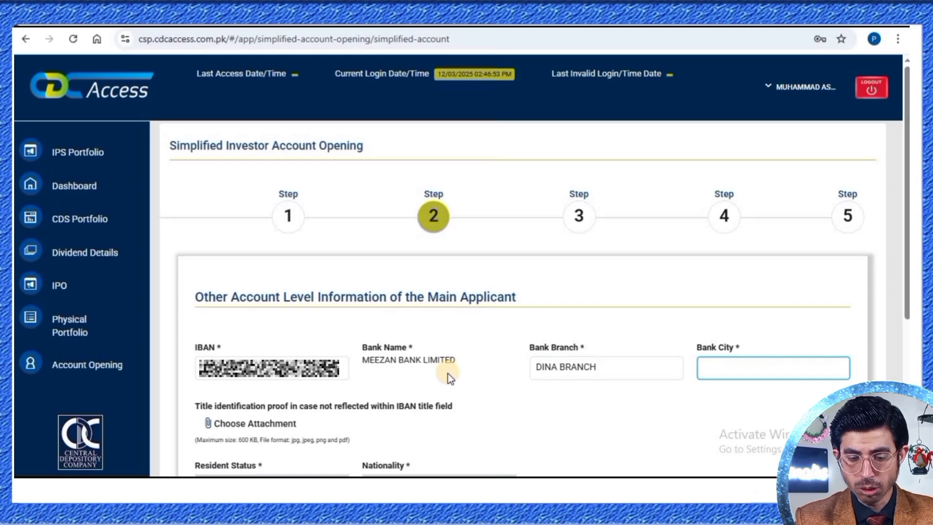
{"action": "type", "text": "JH"}
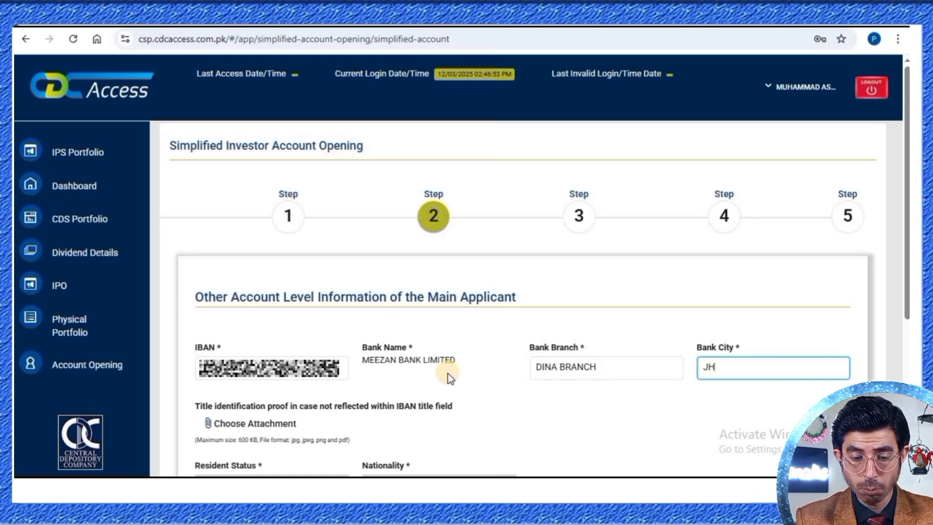
{"action": "type", "text": "ELUM"}
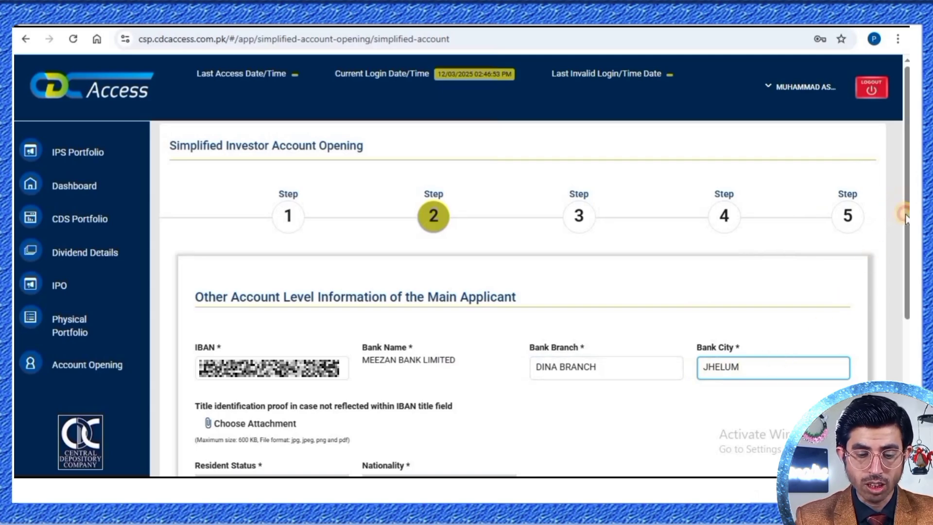
{"action": "left_click_drag", "start_coordinate": [904, 219], "coordinate": [905, 311]}
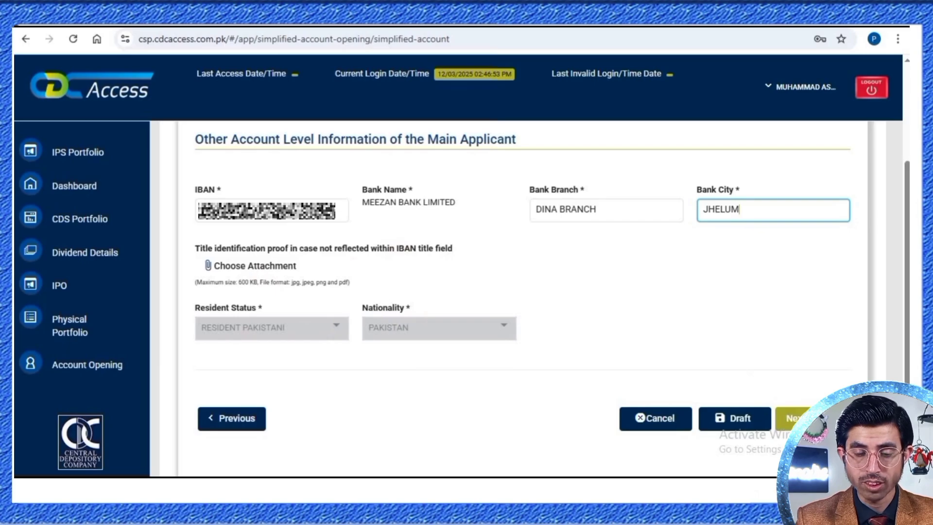
{"action": "left_click", "coordinate": [799, 419]}
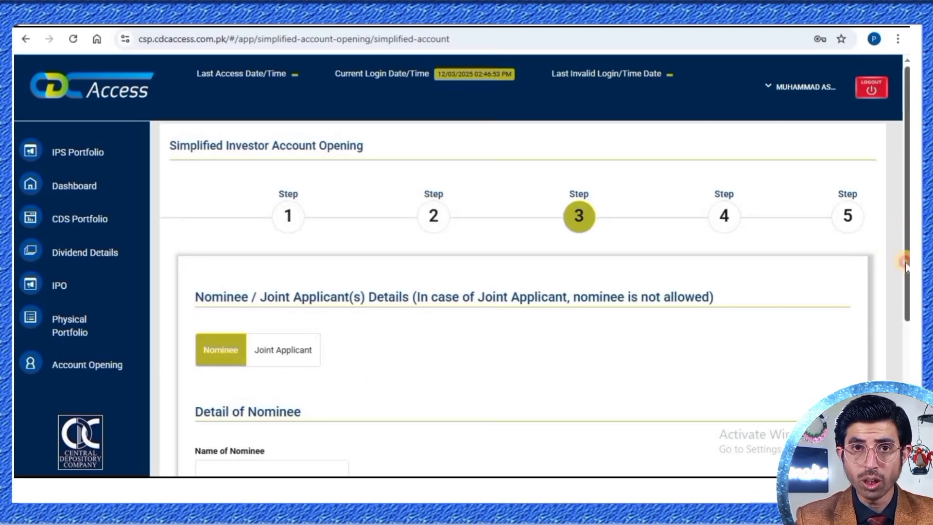
- Paste the nominee's name, father's/husband's name, address and contact number into the Detail of Nominee fields
{"action": "scroll", "coordinate": [905, 266], "scroll_direction": "down", "scroll_amount": 3}
{"action": "left_click", "coordinate": [286, 288]}
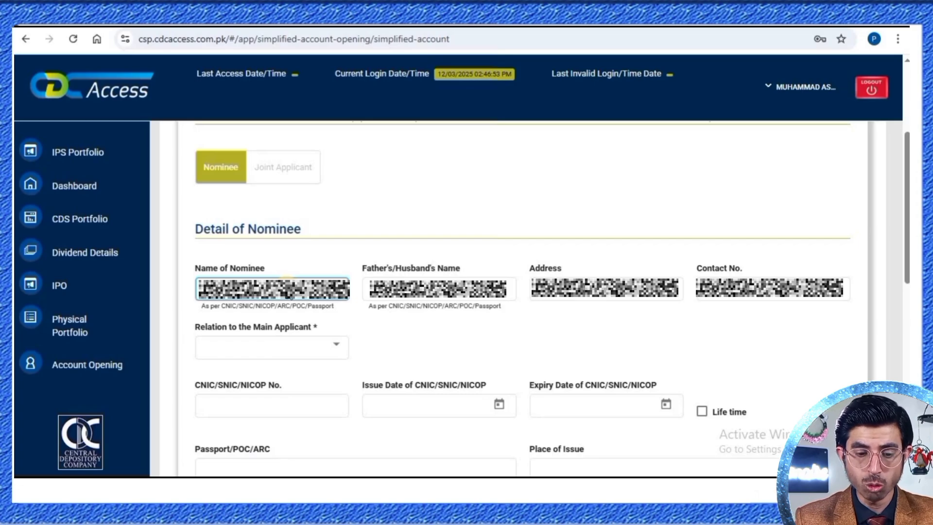
{"action": "left_click", "coordinate": [434, 278]}
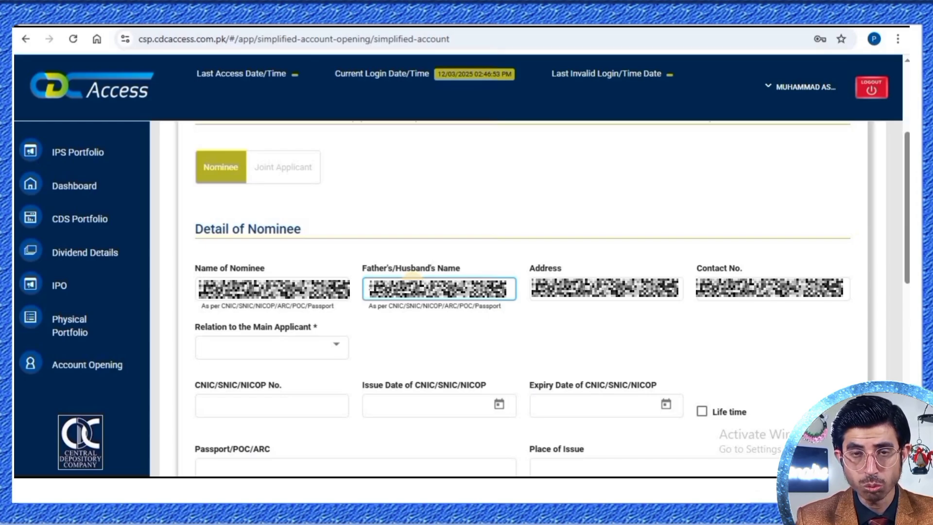
{"action": "key", "text": "Tab"}
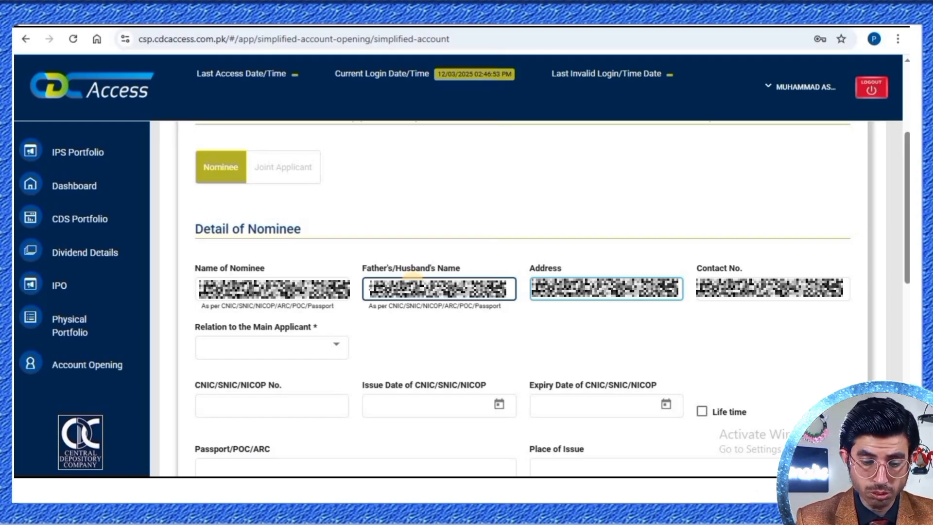
{"action": "key", "text": "Tab"}
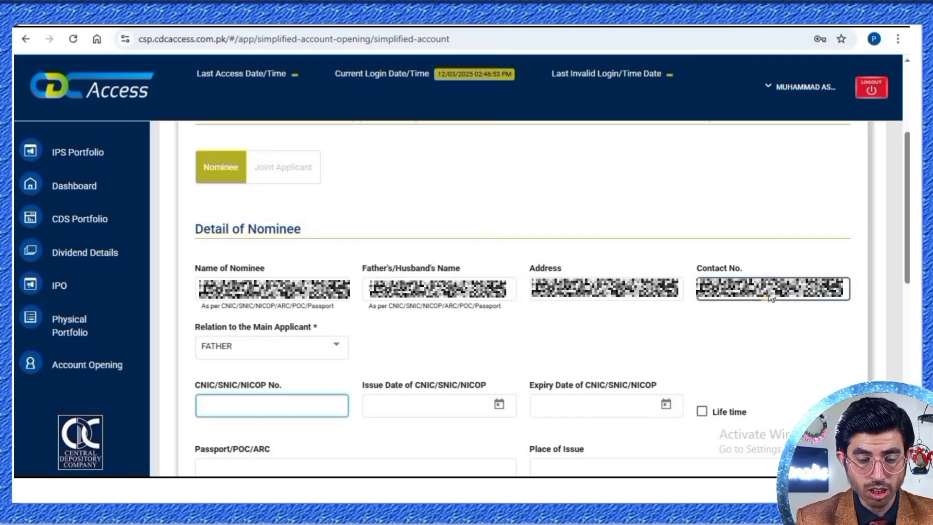
{"action": "left_click", "coordinate": [768, 295]}
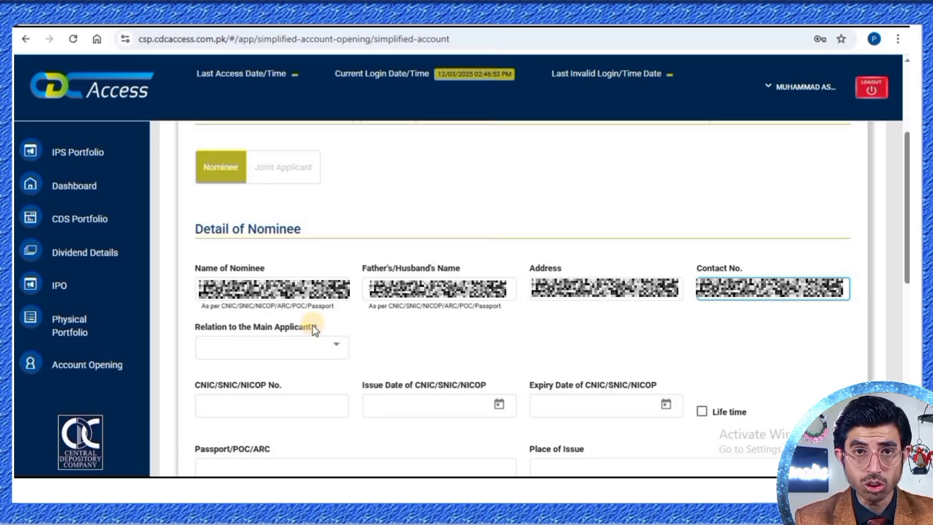
- Choose FATHER as the nominee's relation and paste the nominee's CNIC number, correcting its last digit
{"action": "left_click", "coordinate": [256, 353]}
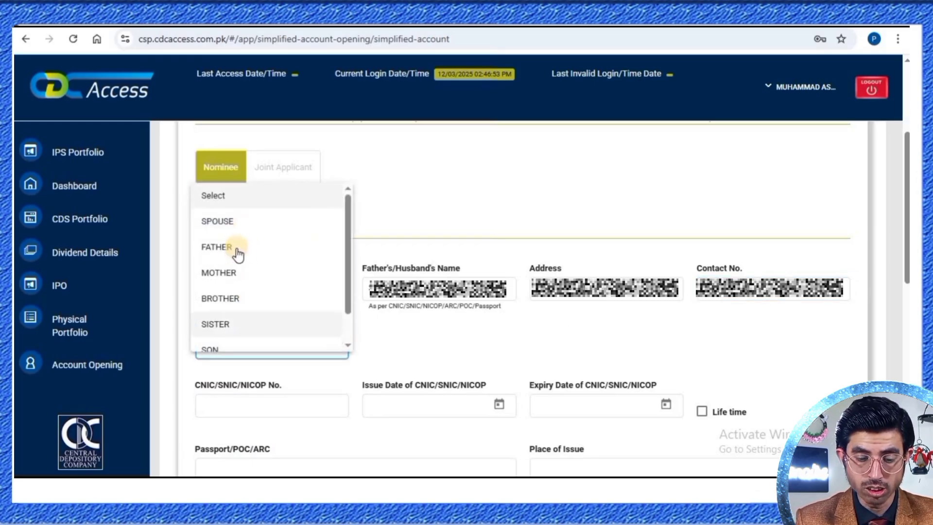
{"action": "left_click", "coordinate": [246, 250]}
{"action": "left_click", "coordinate": [244, 402]}
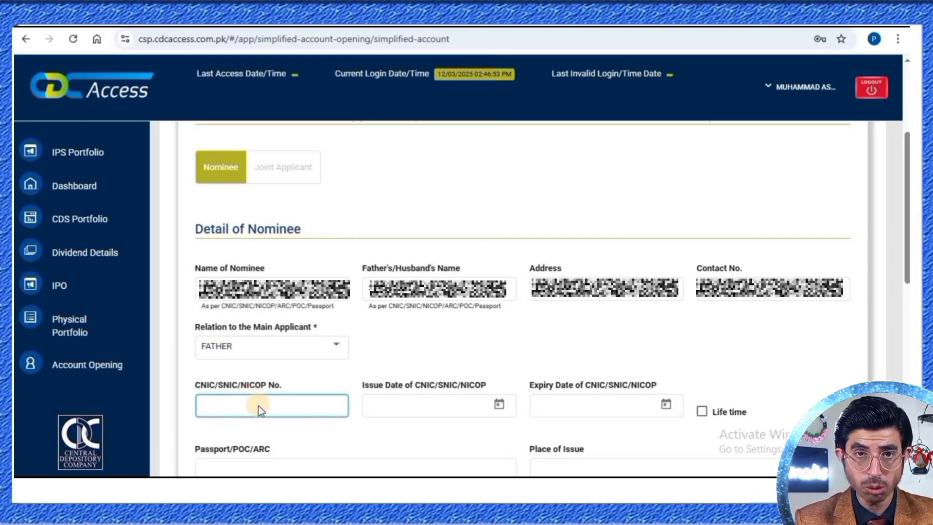
{"action": "key", "text": "ctrl+v"}
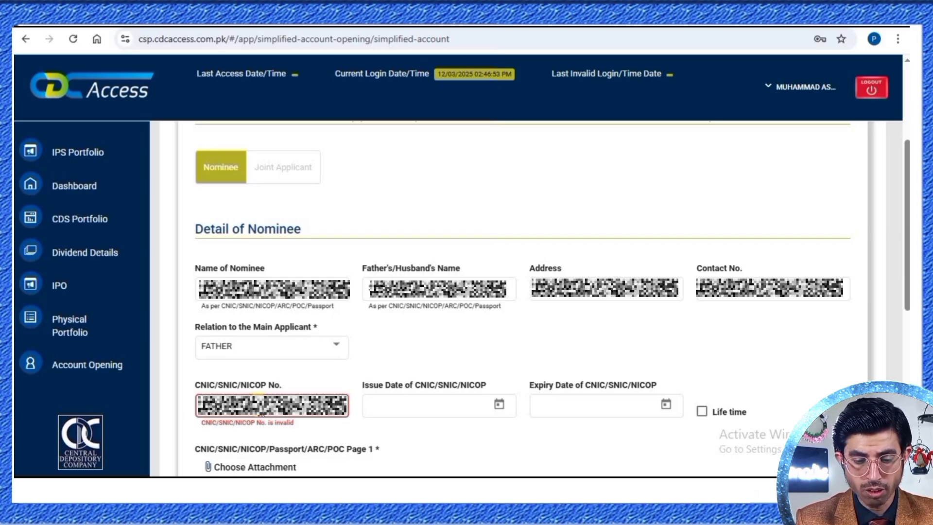
{"action": "type", "text": "1"}
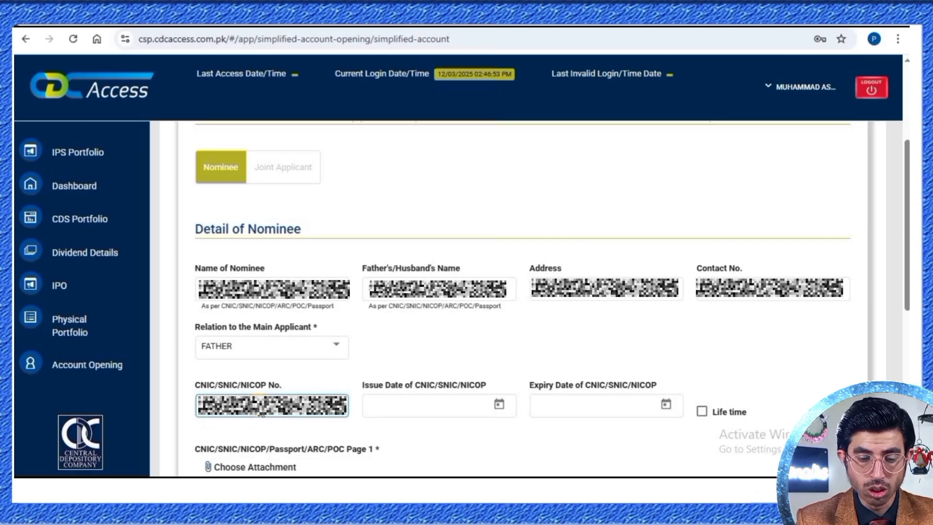
- Set the nominee's CNIC issue date to 09/05/2019 using the calendar
{"action": "left_click", "coordinate": [499, 405]}
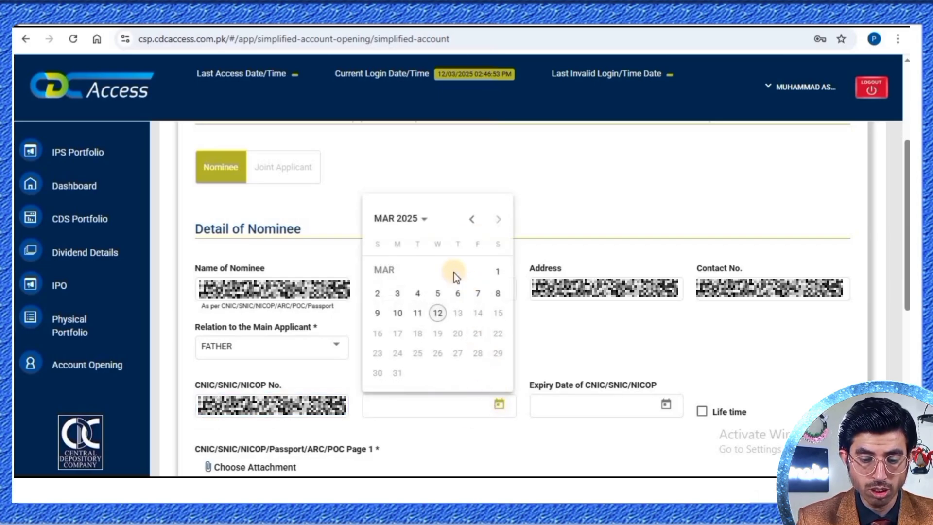
{"action": "left_click", "coordinate": [424, 224]}
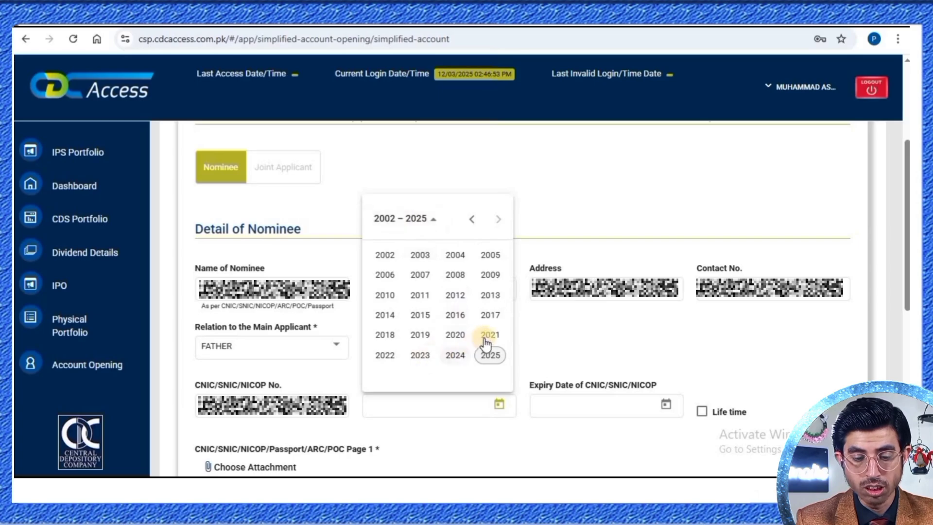
{"action": "left_click", "coordinate": [420, 334]}
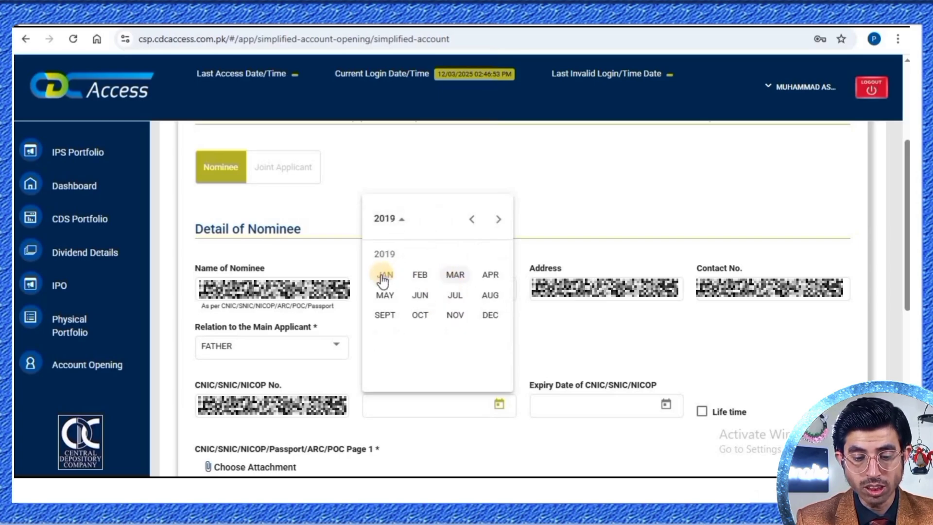
{"action": "left_click", "coordinate": [385, 295]}
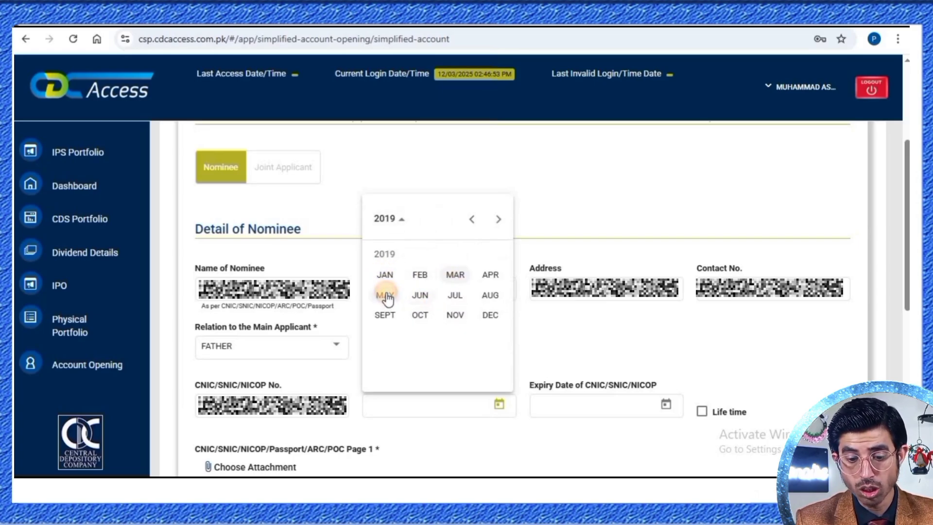
{"action": "left_click", "coordinate": [459, 294]}
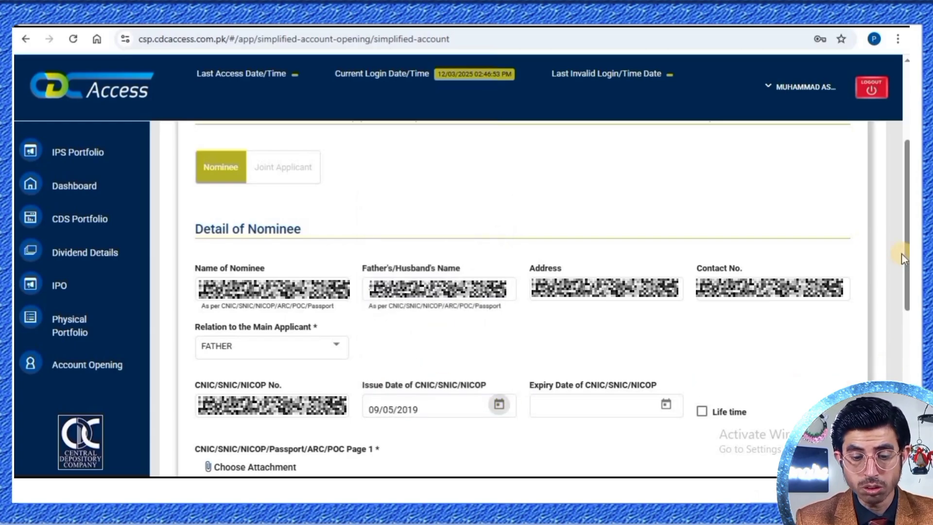
- Tick Life time so the nominee's CNIC expiry becomes 31/12/9999
{"action": "scroll", "coordinate": [661, 293], "scroll_direction": "down", "scroll_amount": 3}
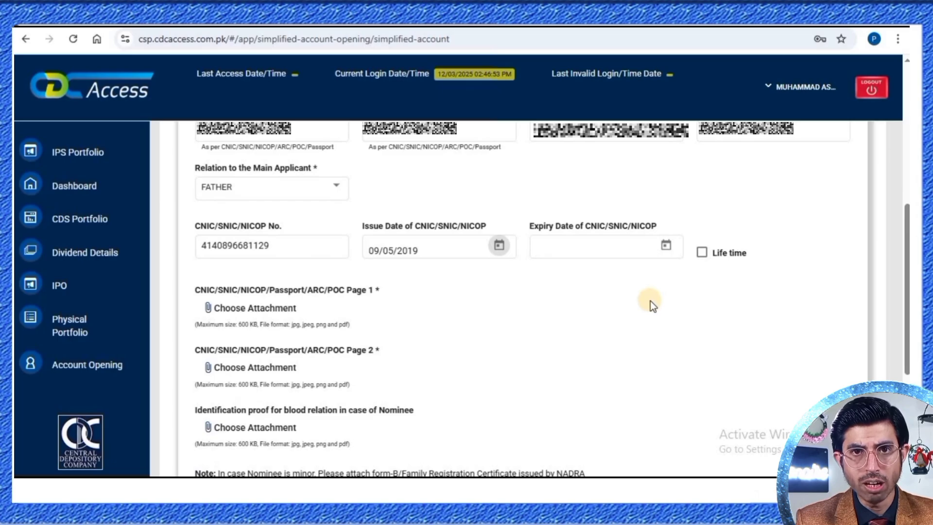
{"action": "left_click", "coordinate": [702, 252]}
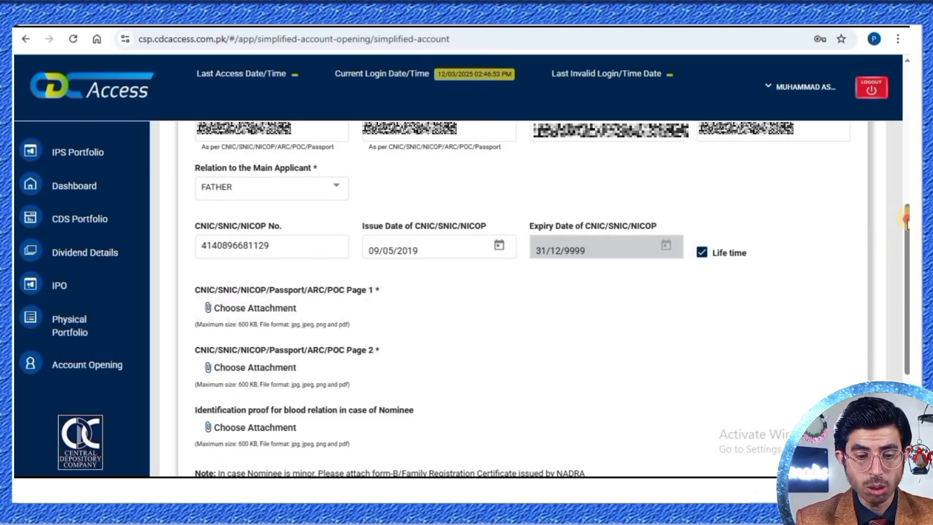
{"action": "left_click_drag", "start_coordinate": [906, 221], "coordinate": [906, 260]}
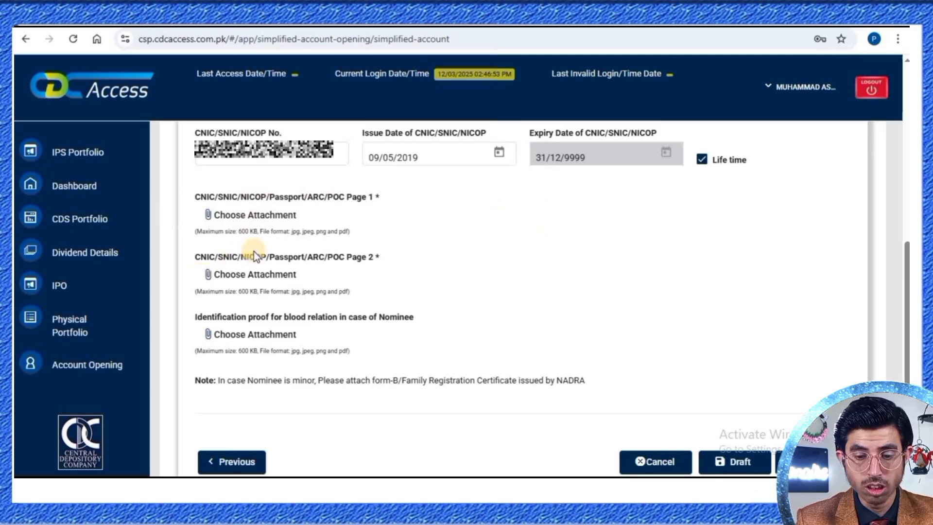
- Attach ID CARD - 1.jpeg as nominee CNIC Page 1 after a failed first try, and ID CARD - 2.jpeg as Page 2
{"action": "left_click", "coordinate": [224, 216]}
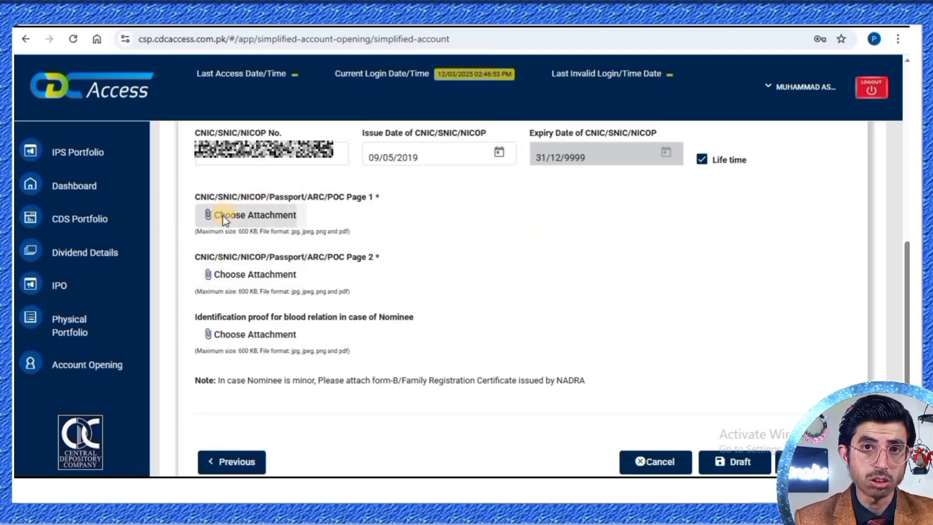
{"action": "left_click", "coordinate": [207, 112]}
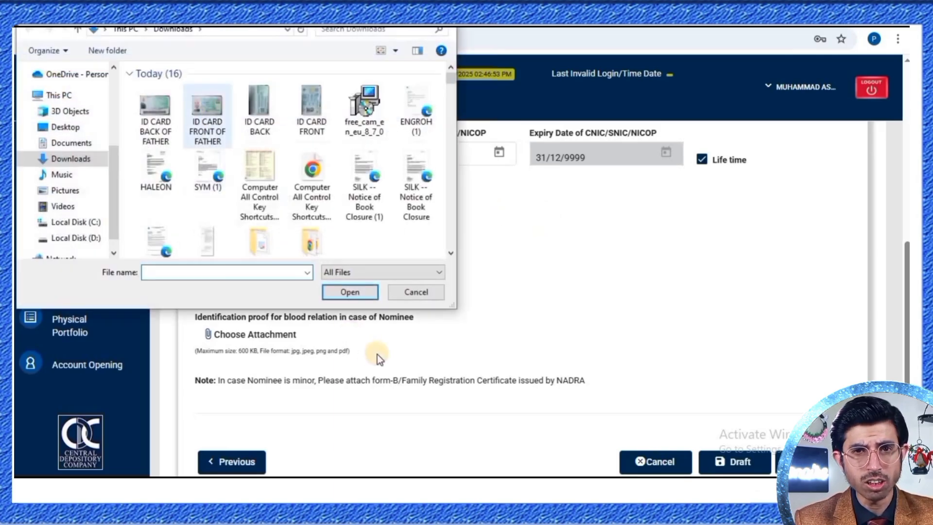
{"action": "left_click", "coordinate": [346, 292]}
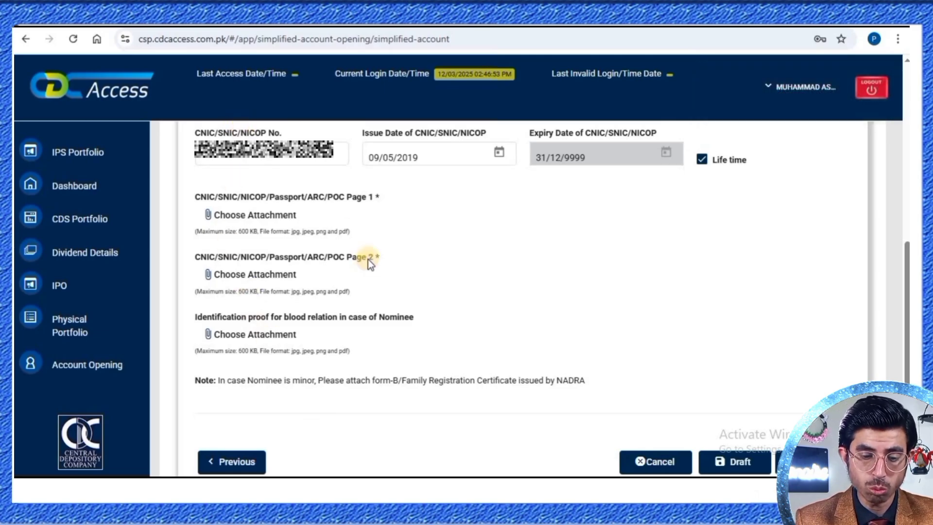
{"action": "left_click", "coordinate": [256, 217]}
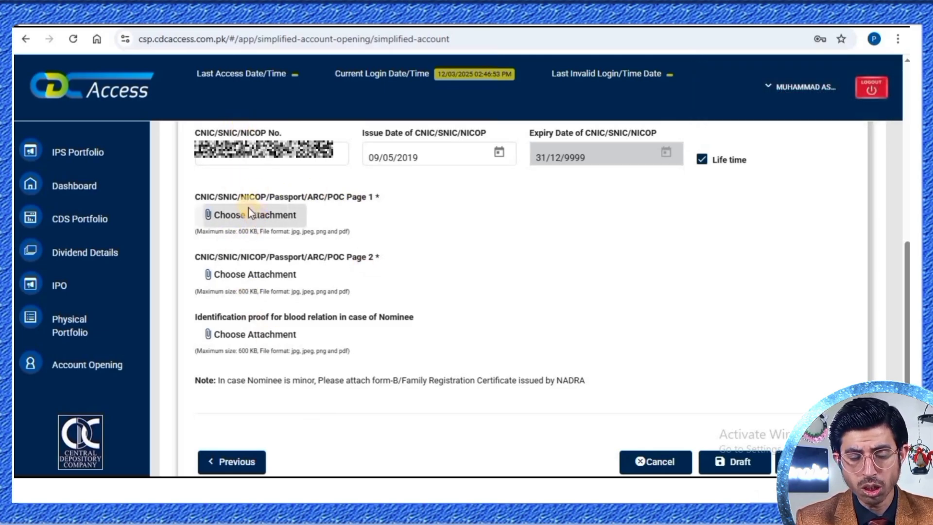
{"action": "left_click", "coordinate": [208, 109]}
{"action": "left_click", "coordinate": [349, 292]}
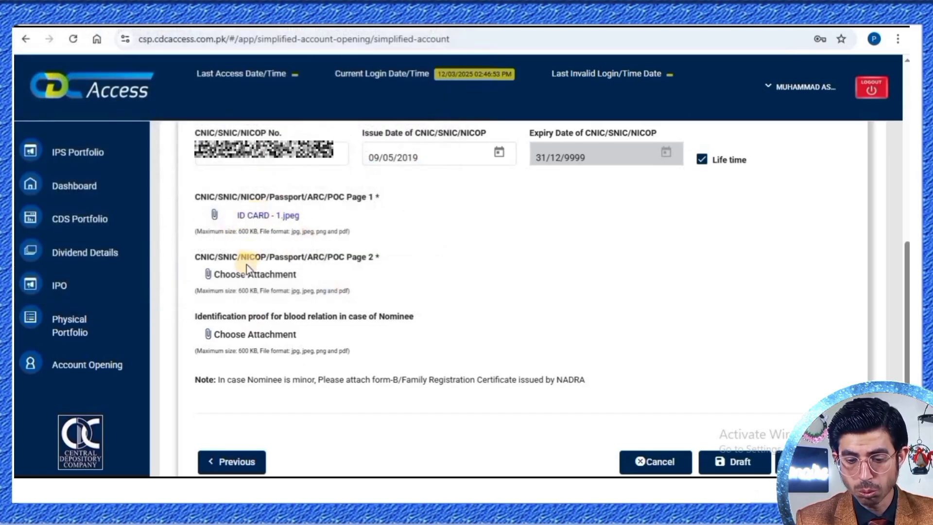
{"action": "left_click", "coordinate": [261, 273]}
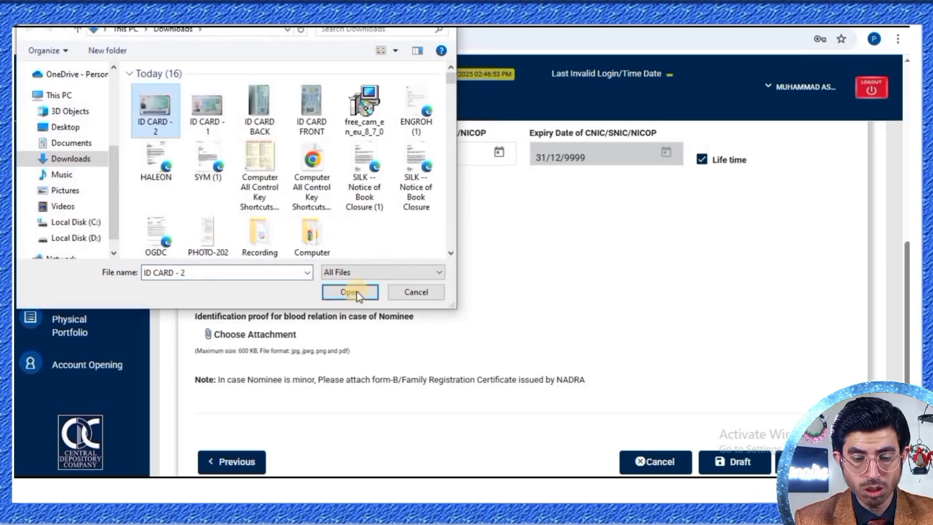
{"action": "left_click", "coordinate": [356, 291]}
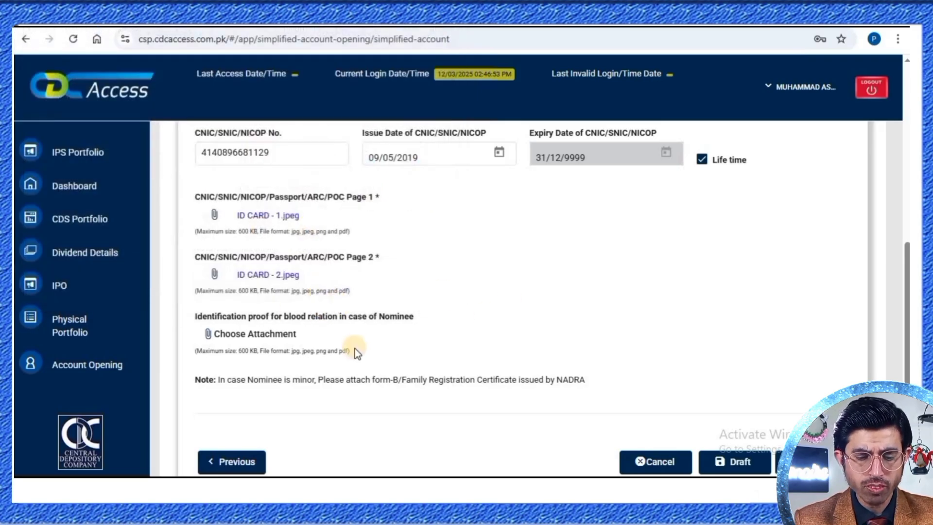
- Go to Step 4 and pick MUSLIM ZAKAT NON-DEDUCTIBLE in the Zakat Status dropdown
{"action": "scroll", "coordinate": [357, 351], "scroll_direction": "down", "scroll_amount": 2}
{"action": "left_click", "coordinate": [820, 354]}
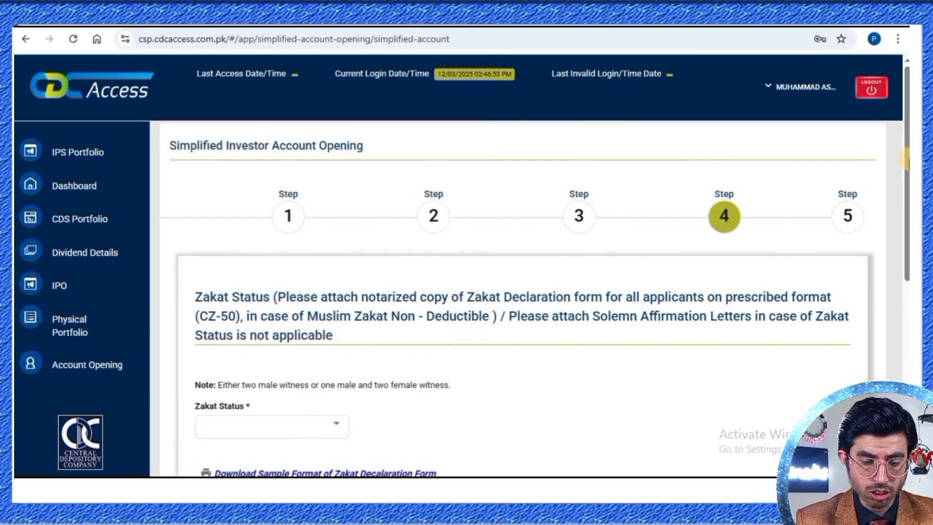
{"action": "scroll", "coordinate": [904, 209], "scroll_direction": "down", "scroll_amount": 2}
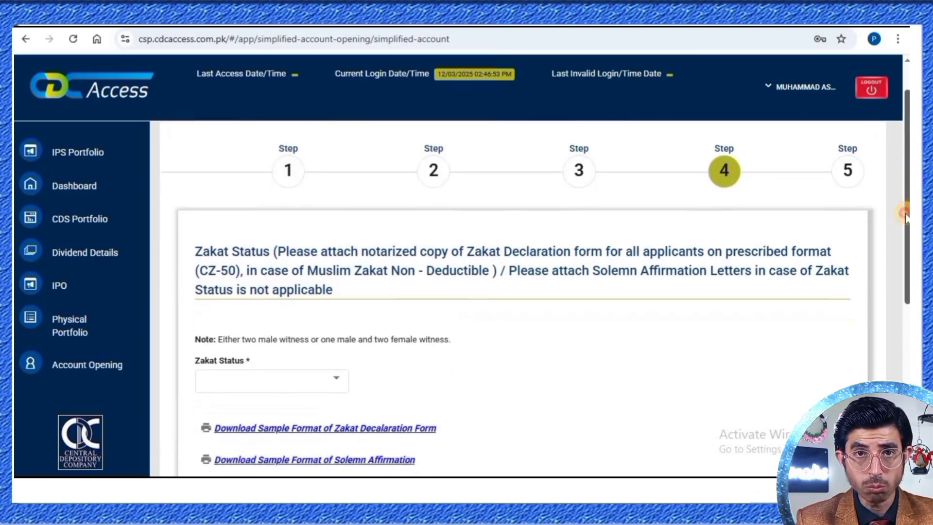
{"action": "scroll", "coordinate": [899, 243], "scroll_direction": "down", "scroll_amount": 1}
{"action": "scroll", "coordinate": [370, 292], "scroll_direction": "down", "scroll_amount": 1}
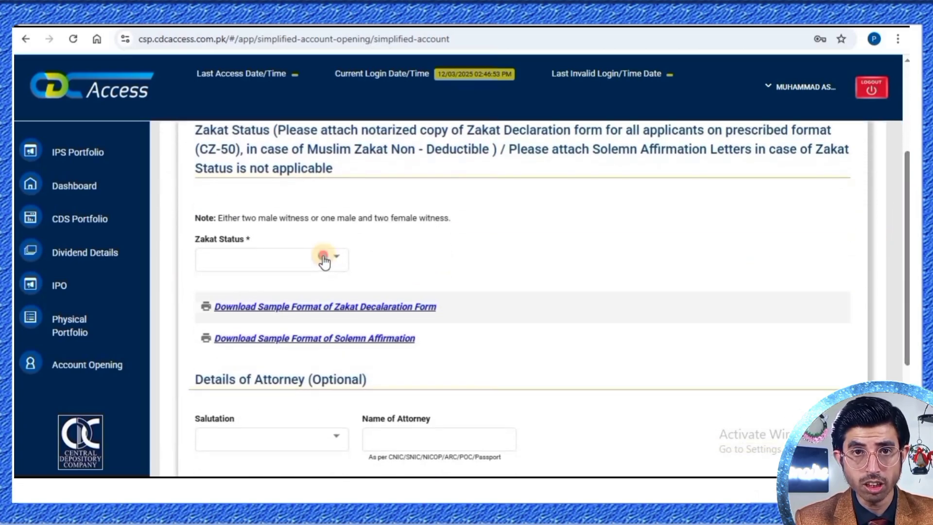
{"action": "left_click", "coordinate": [322, 260]}
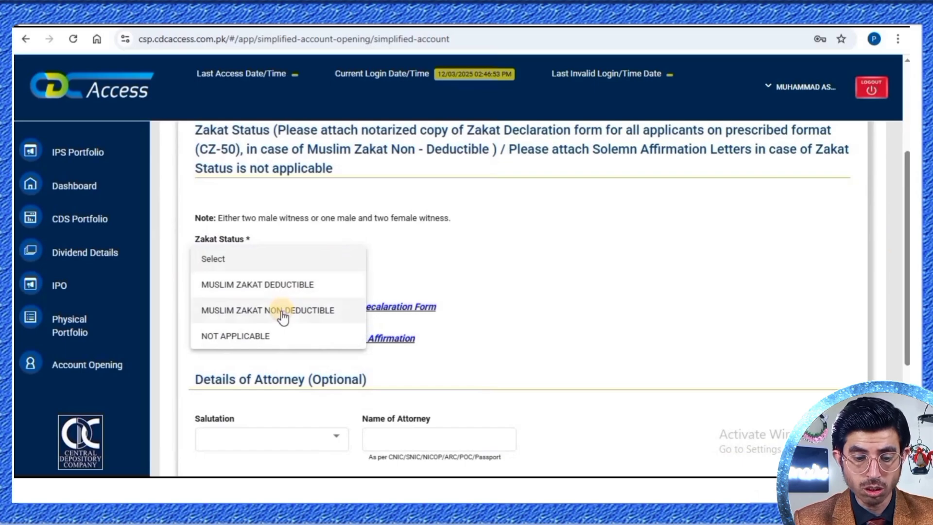
{"action": "left_click", "coordinate": [283, 314]}
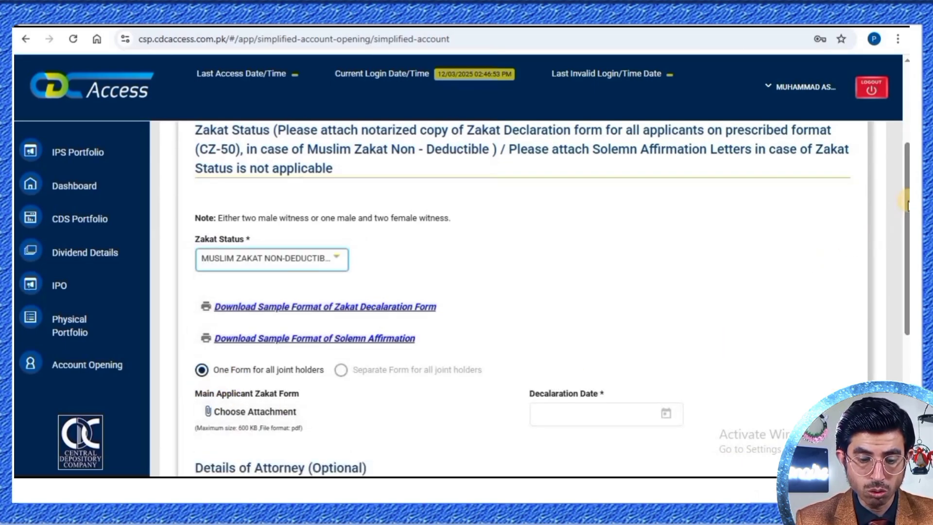
{"action": "scroll", "coordinate": [902, 228], "scroll_direction": "down", "scroll_amount": 2}
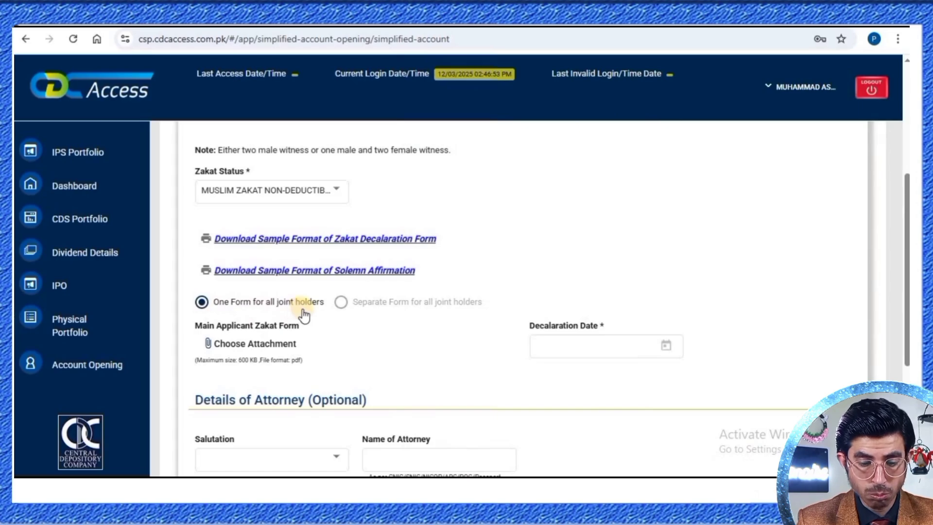
- Attach Zakat Declaration.pdf as the main applicant's Zakat form
{"action": "left_click", "coordinate": [238, 341]}
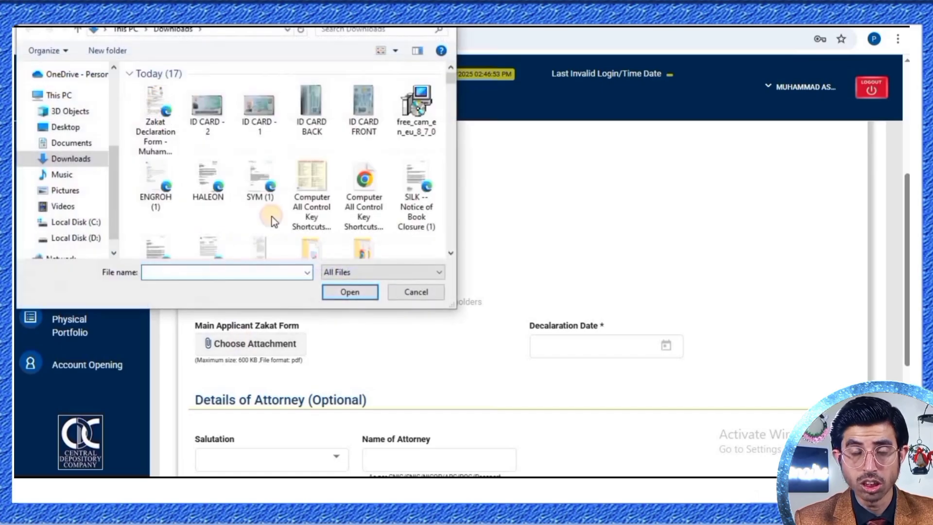
{"action": "left_click", "coordinate": [156, 119]}
{"action": "left_click", "coordinate": [347, 294]}
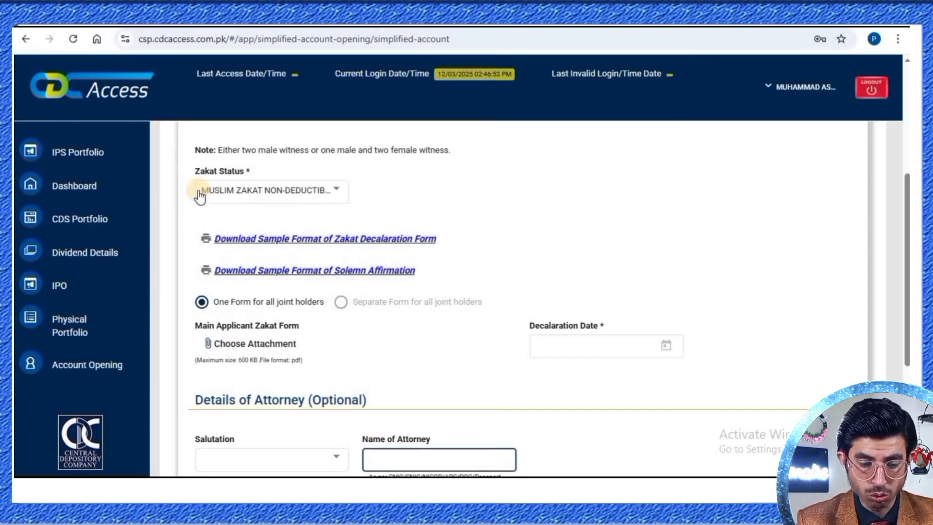
{"action": "left_click", "coordinate": [251, 340]}
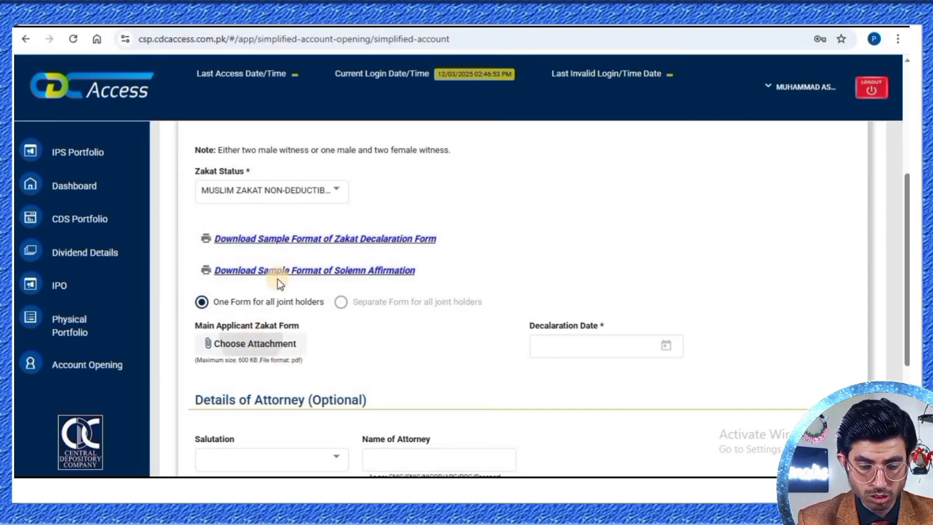
{"action": "left_click", "coordinate": [163, 108]}
{"action": "left_click", "coordinate": [351, 292]}
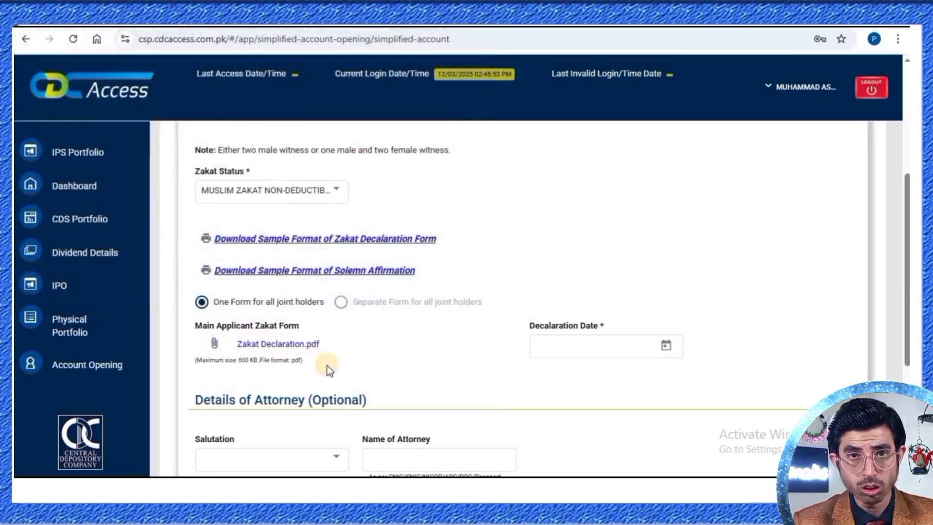
- Set the Zakat Declaration Date to 10/03/2025 using the calendar
{"action": "left_click", "coordinate": [667, 348]}
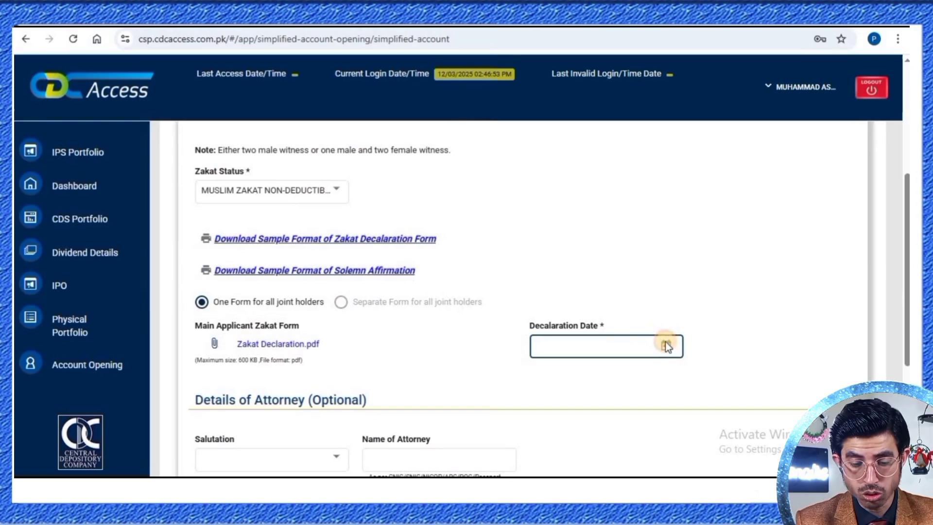
{"action": "left_click", "coordinate": [665, 344]}
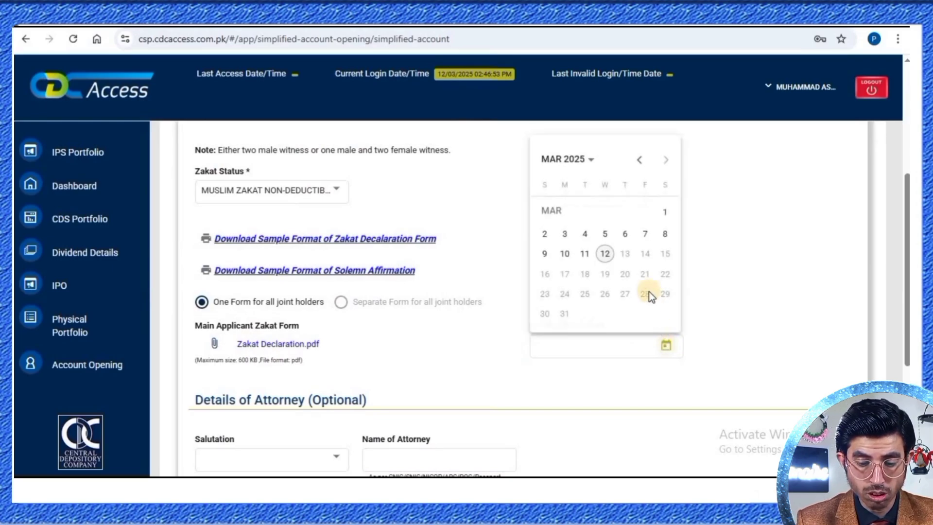
{"action": "left_click", "coordinate": [565, 253]}
{"action": "scroll", "coordinate": [900, 336], "scroll_direction": "down", "scroll_amount": 4}
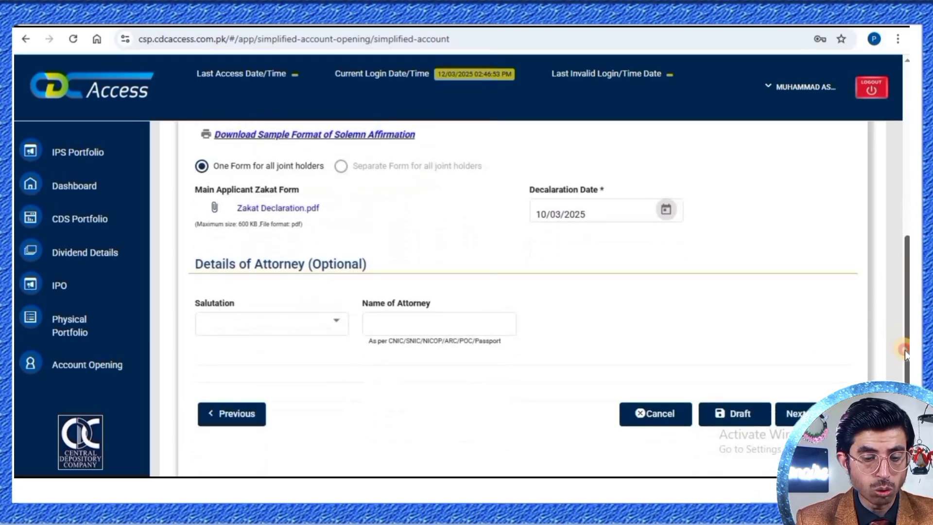
{"action": "scroll", "coordinate": [904, 365], "scroll_direction": "down", "scroll_amount": 1}
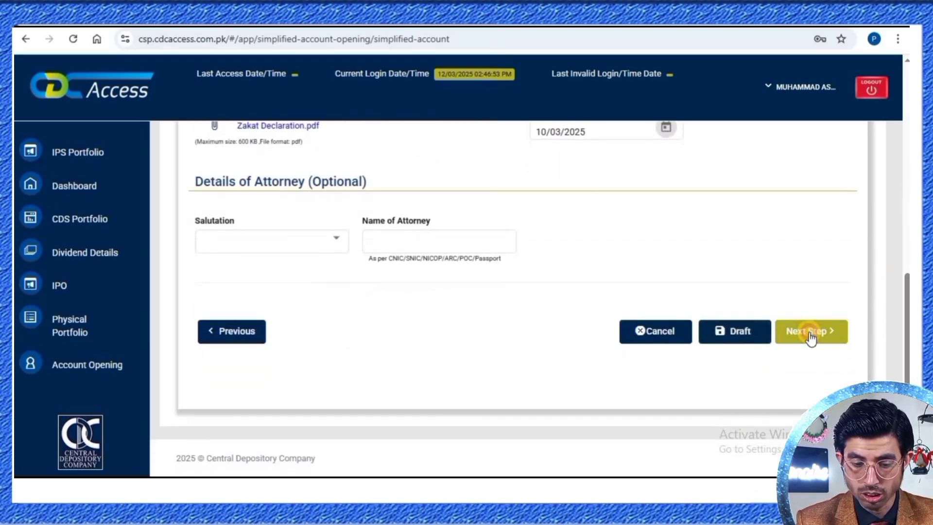
- Advance the account opening form to the next step
{"action": "left_click", "coordinate": [810, 332]}
{"action": "left_click", "coordinate": [808, 333]}
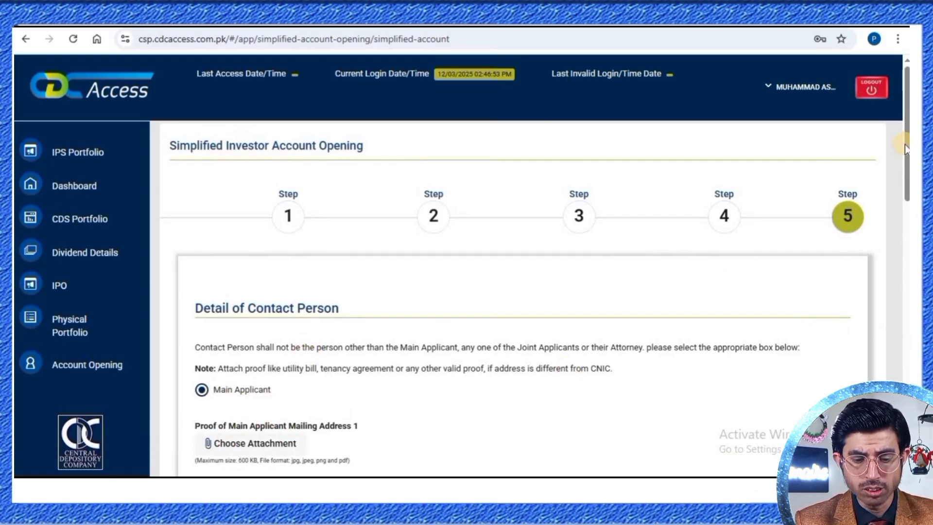
{"action": "scroll", "coordinate": [900, 183], "scroll_direction": "down", "scroll_amount": 3}
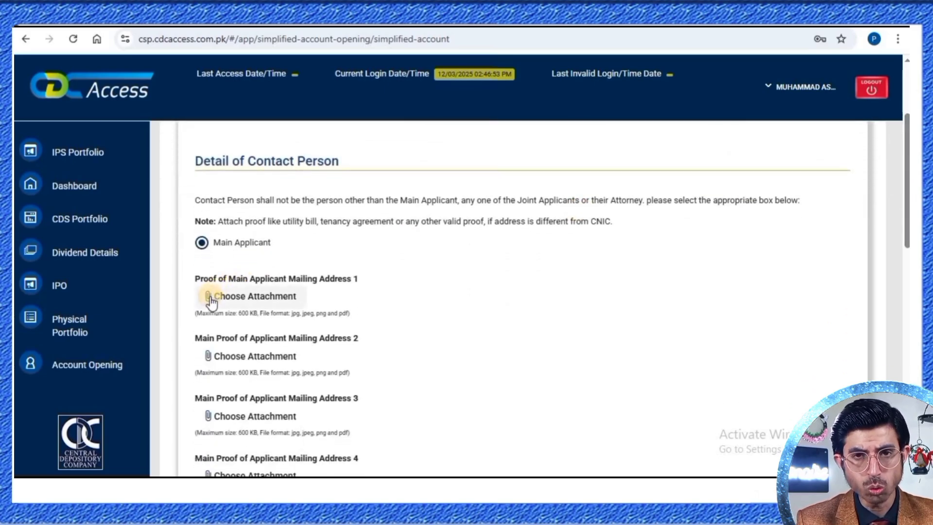
- Attach ID CARD BACK.jpeg as Proof of Main Applicant Mailing Address 1, leaving Address 2 empty
{"action": "left_click", "coordinate": [211, 297]}
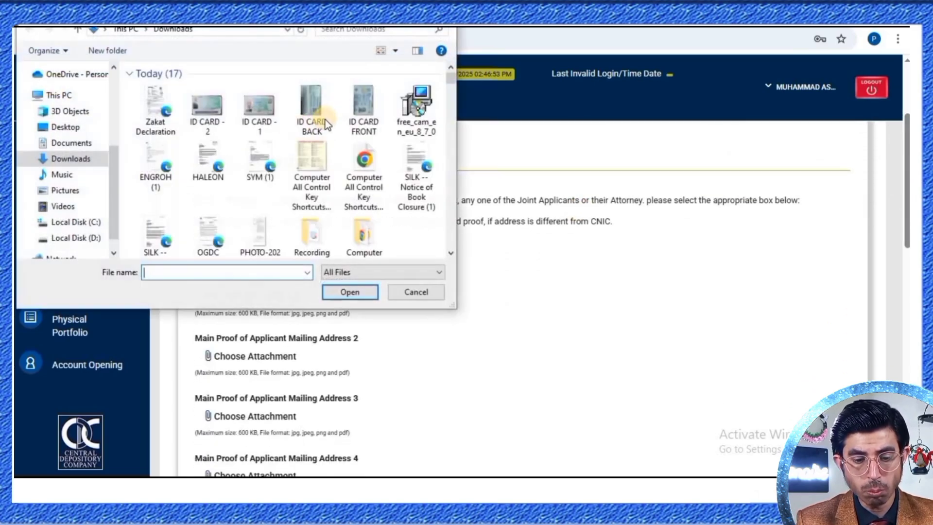
{"action": "left_click", "coordinate": [308, 105]}
{"action": "left_click", "coordinate": [349, 292]}
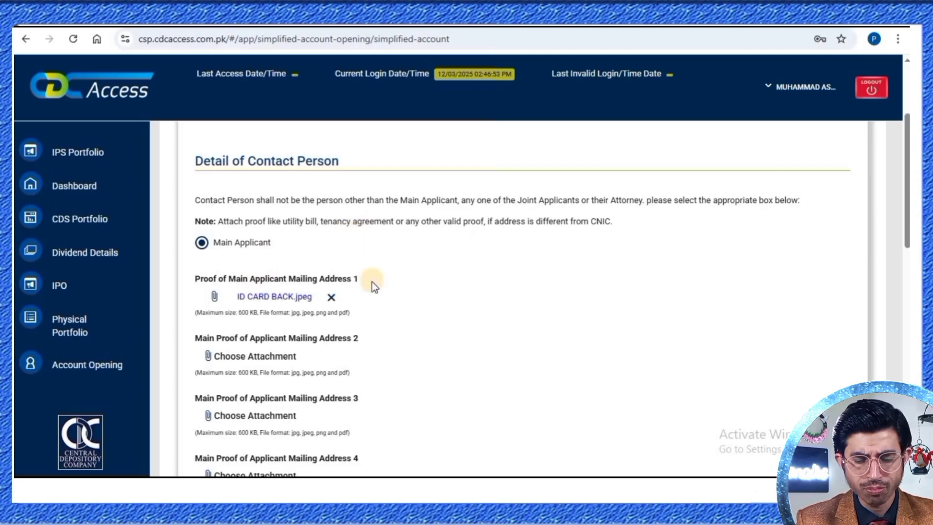
{"action": "left_click", "coordinate": [237, 355]}
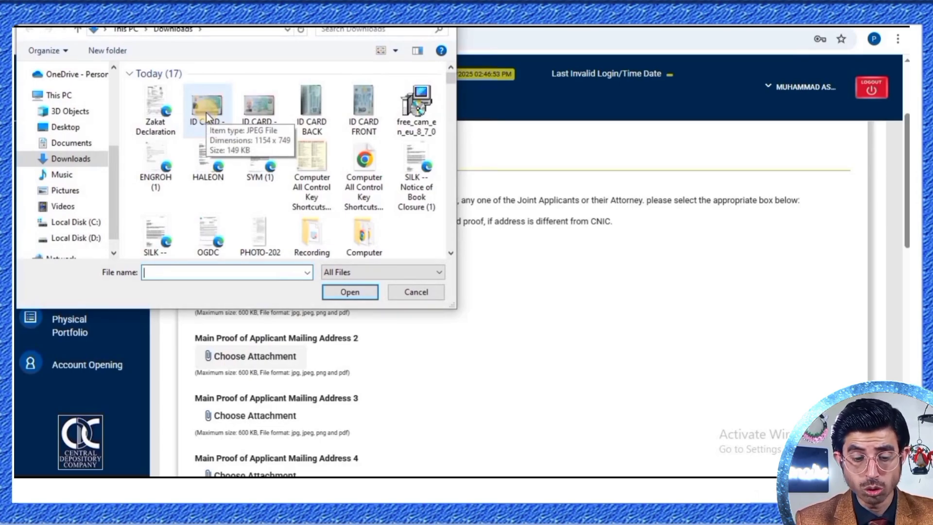
{"action": "left_click", "coordinate": [423, 292]}
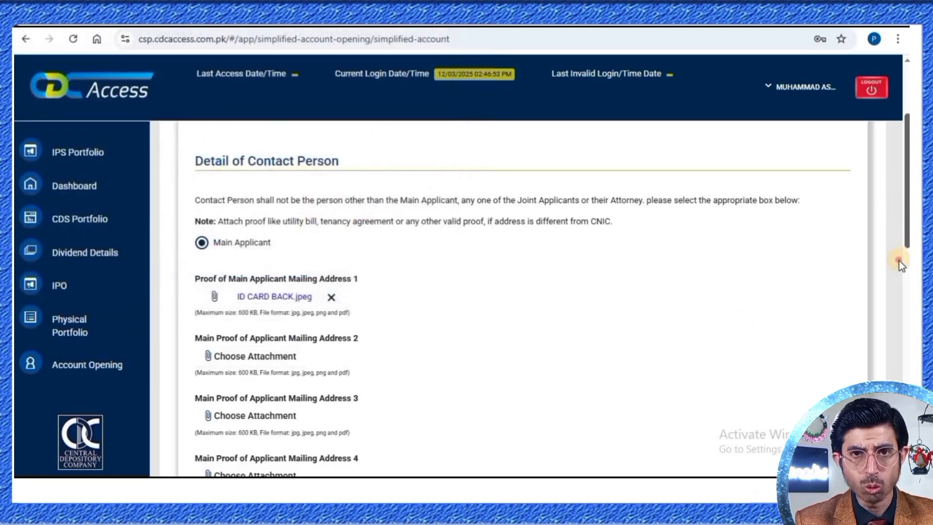
{"action": "scroll", "coordinate": [898, 260], "scroll_direction": "down", "scroll_amount": 8}
{"action": "scroll", "coordinate": [897, 304], "scroll_direction": "down", "scroll_amount": 1}
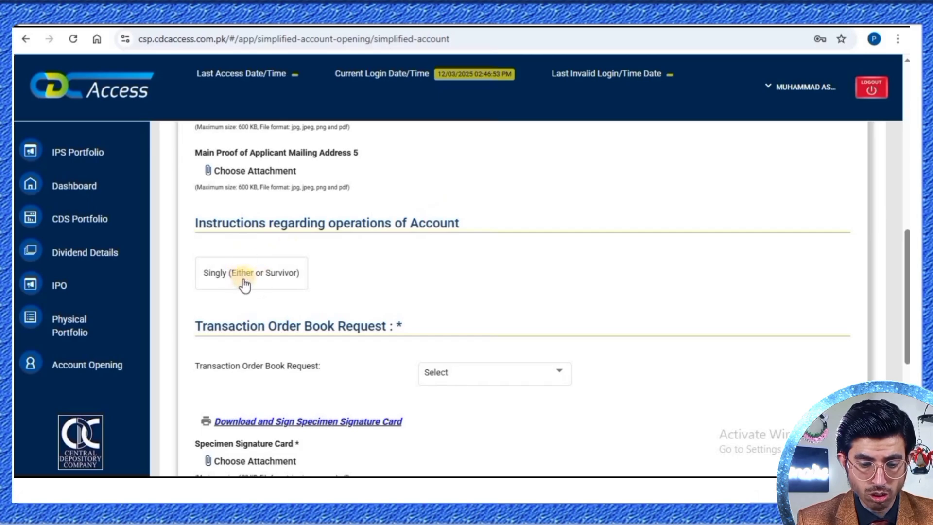
- Set account operation to Singly (Either or Survivor) and Transaction Order Book Request to No
{"action": "left_click", "coordinate": [286, 282]}
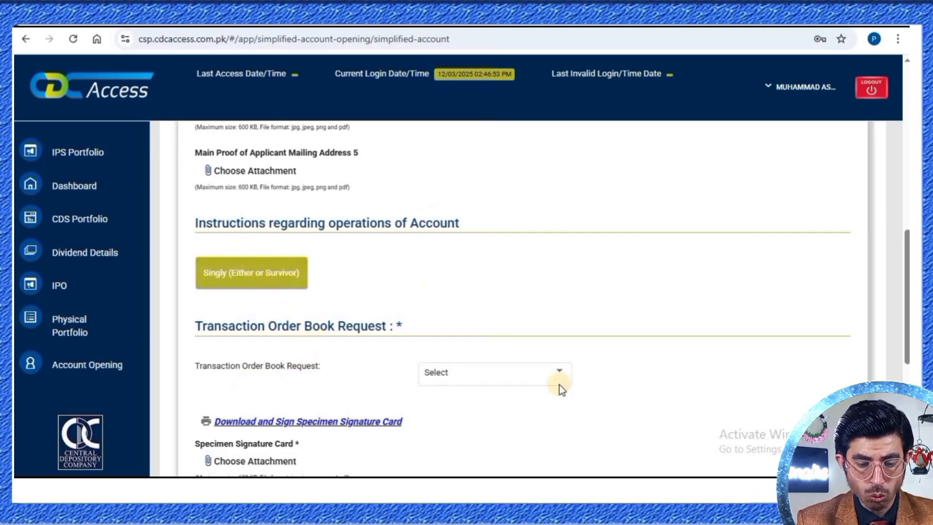
{"action": "left_click", "coordinate": [500, 381]}
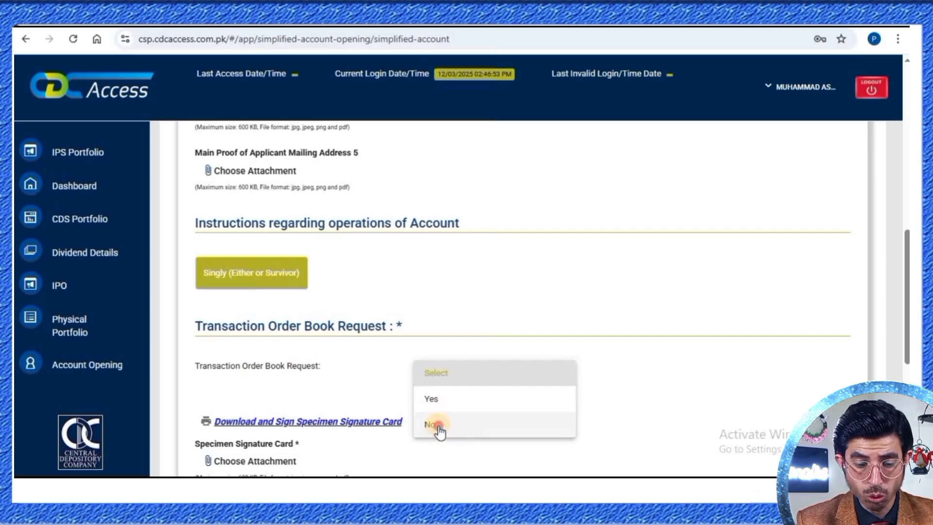
{"action": "left_click", "coordinate": [430, 424]}
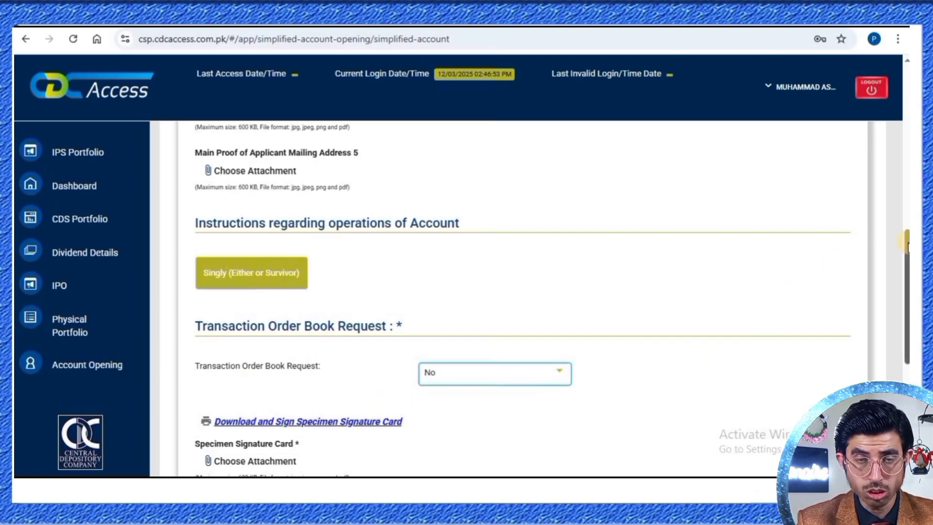
{"action": "scroll", "coordinate": [899, 295], "scroll_direction": "down", "scroll_amount": 4}
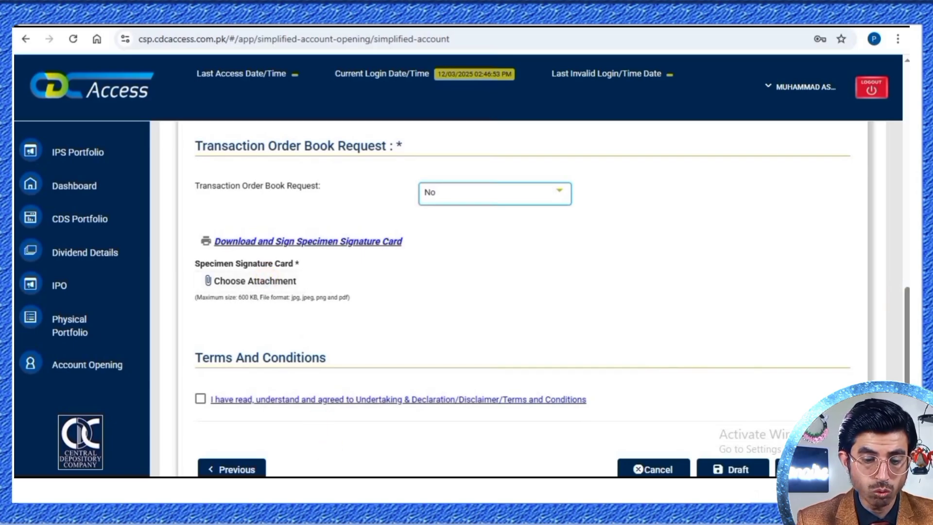
- Attach SIGNATURE CARD.jpeg as the Specimen Signature Card
{"action": "key", "text": "alt+Tab"}
{"action": "left_click", "coordinate": [556, 188]}
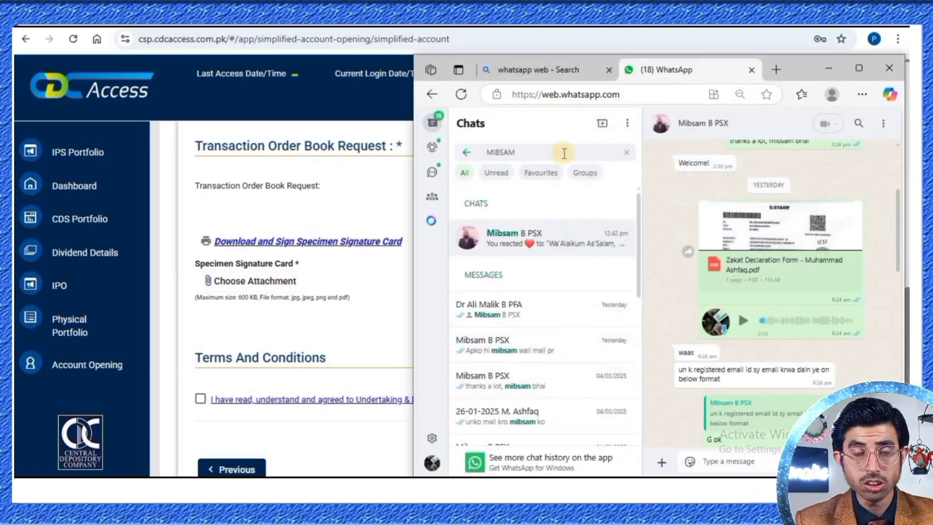
{"action": "left_click", "coordinate": [369, 433]}
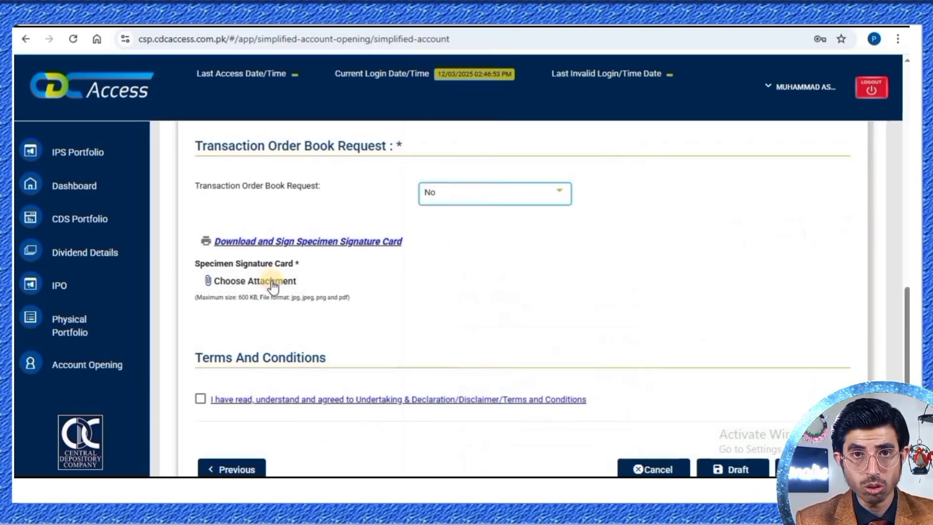
{"action": "left_click", "coordinate": [235, 281]}
{"action": "left_click", "coordinate": [162, 106]}
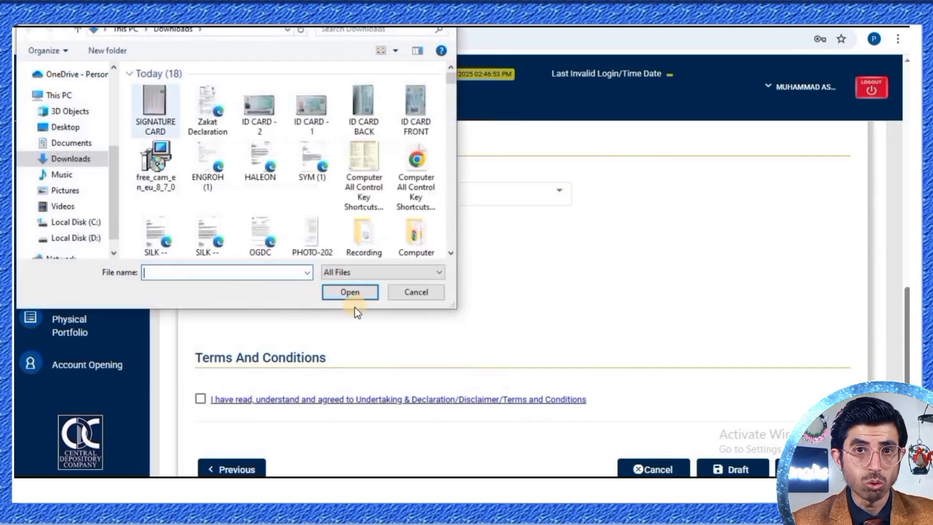
{"action": "left_click", "coordinate": [359, 292]}
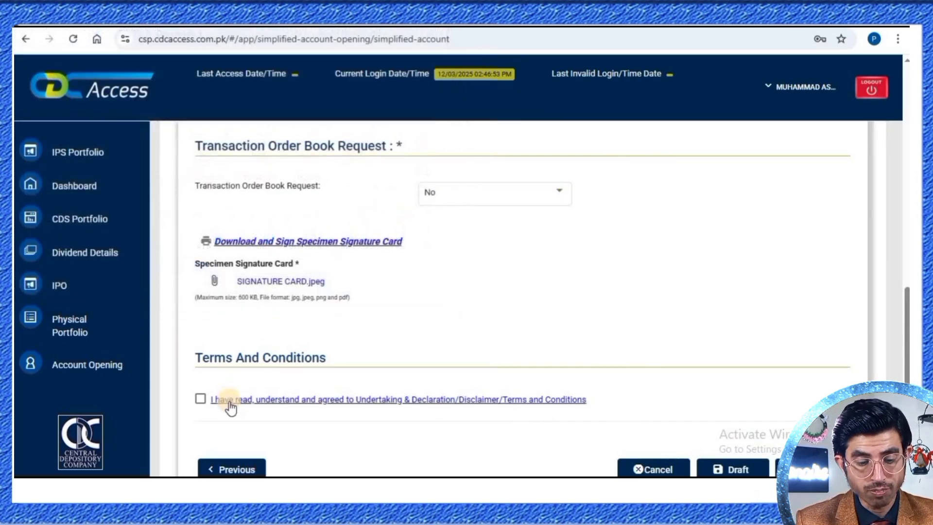
- Tick the Terms and Conditions box and scroll through the Undertaking & Declaration text
{"action": "left_click", "coordinate": [210, 402]}
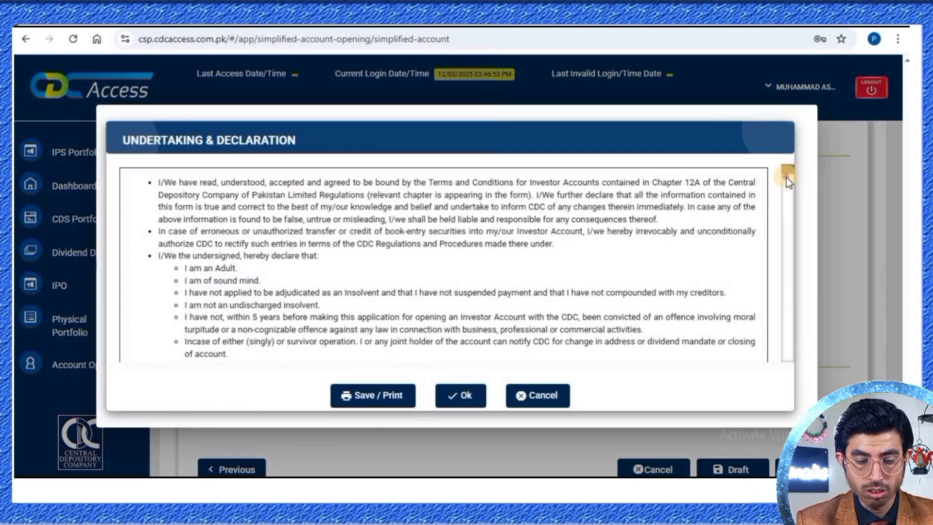
{"action": "left_click_drag", "start_coordinate": [788, 194], "coordinate": [792, 377]}
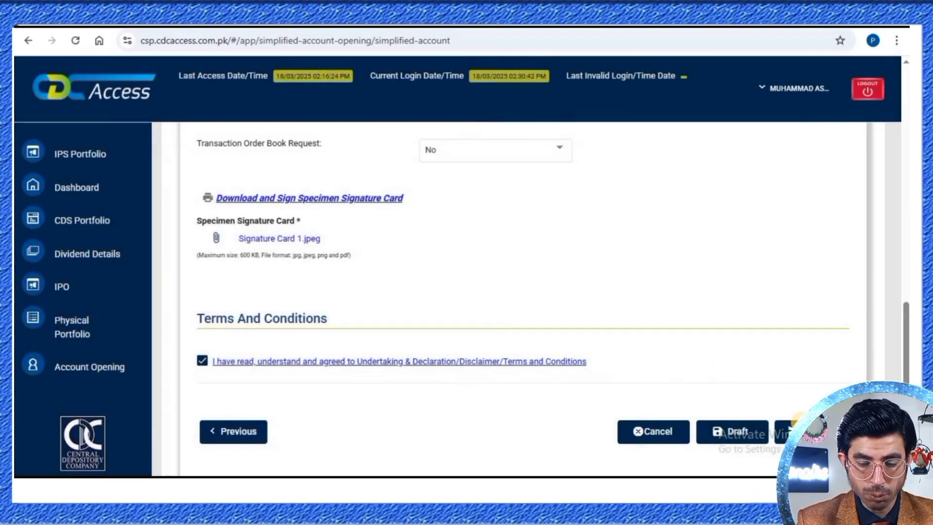
- Save the form, confirm with YES, and have a one-time code sent to the contact person
{"action": "left_click", "coordinate": [785, 432]}
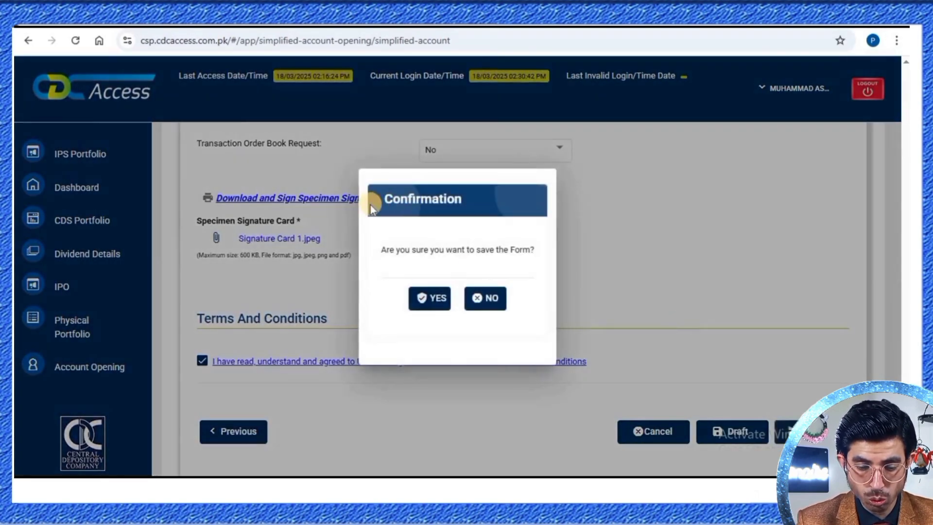
{"action": "left_click", "coordinate": [421, 299]}
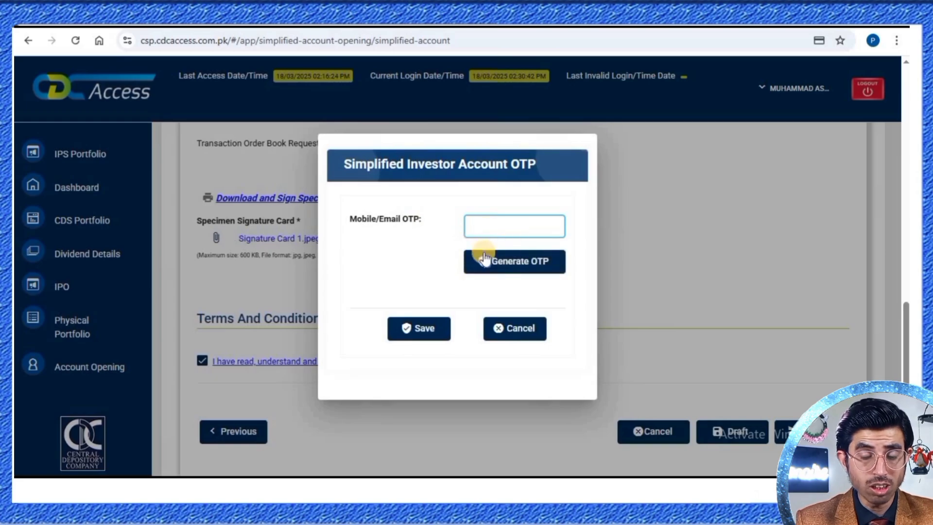
{"action": "left_click", "coordinate": [508, 265]}
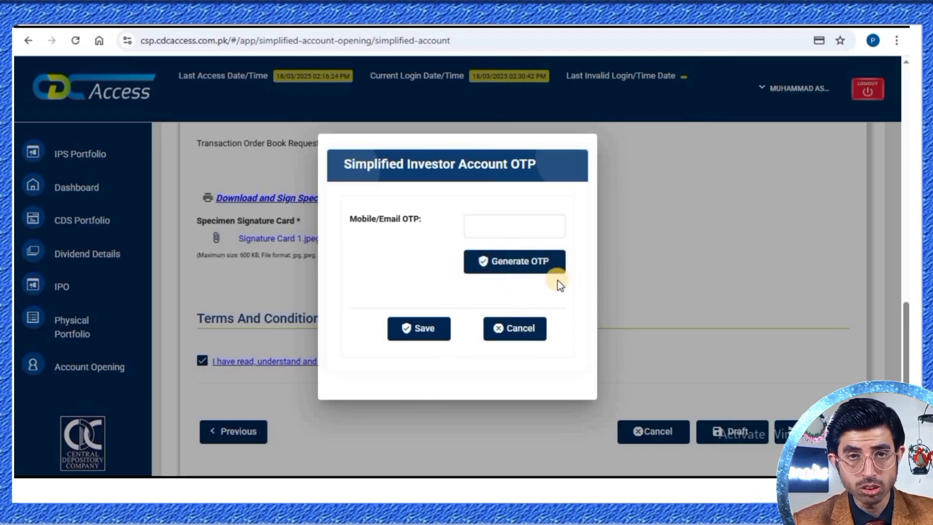
{"action": "left_click", "coordinate": [519, 266]}
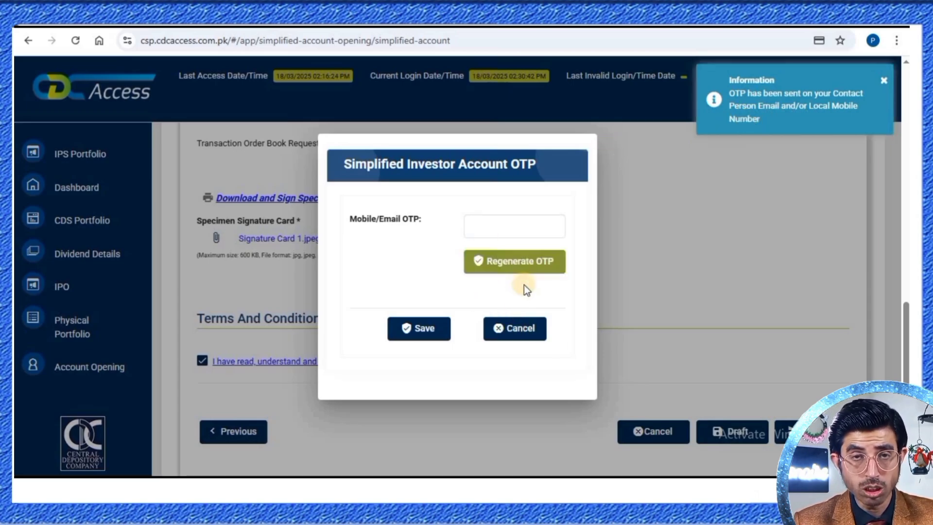
- Paste the received verification code and submit it to verify the application
{"action": "left_click", "coordinate": [509, 227]}
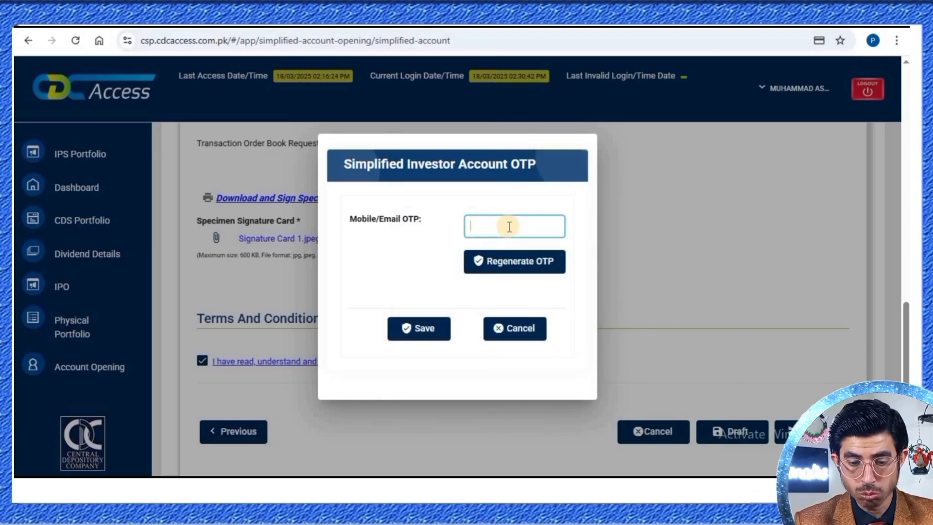
{"action": "key", "text": "ctrl+v"}
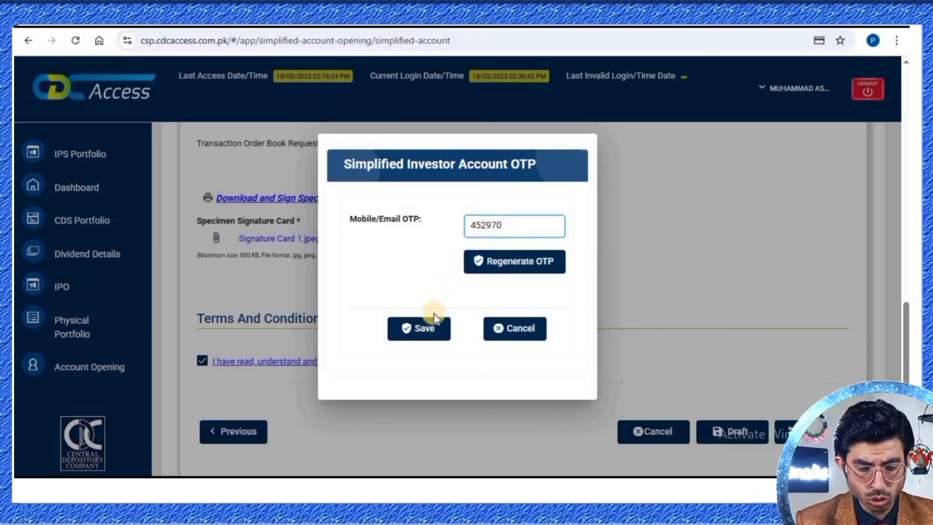
{"action": "left_click", "coordinate": [416, 331]}
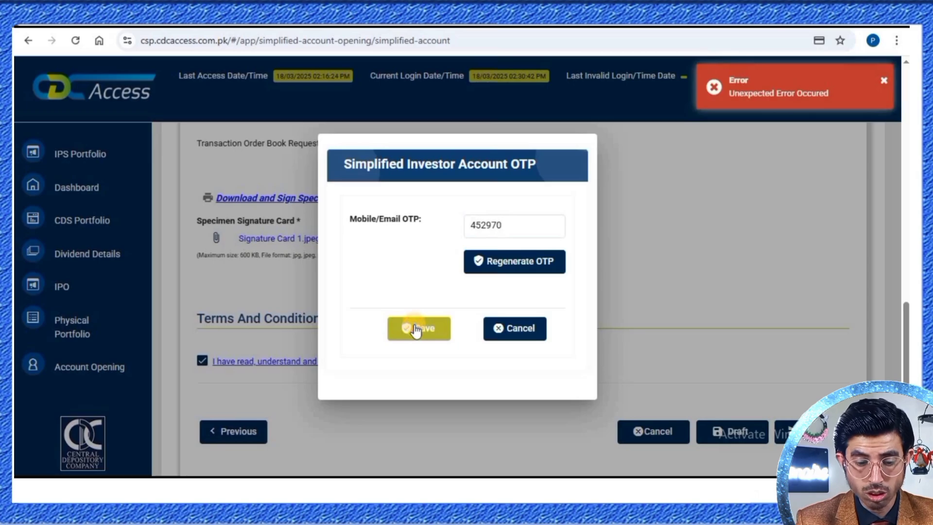
{"action": "left_click", "coordinate": [419, 330]}
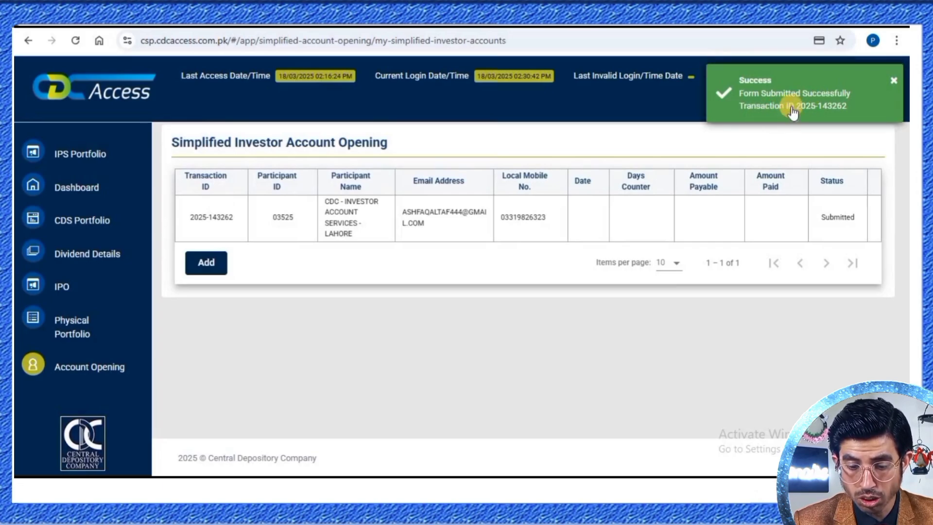
- Select the transaction ID in the success message, then go to the Login ID field on the login page
{"action": "left_click_drag", "start_coordinate": [798, 113], "coordinate": [849, 113]}
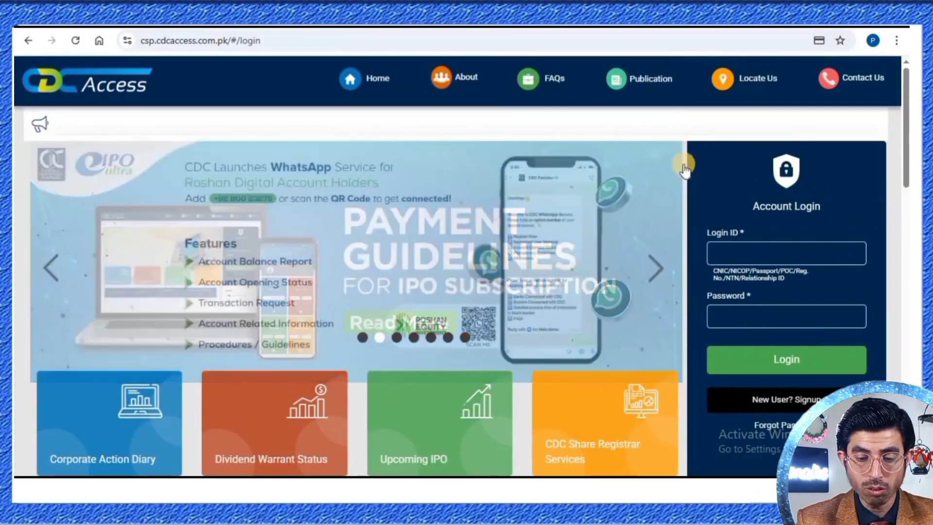
{"action": "left_click", "coordinate": [777, 249]}
{"action": "left_click", "coordinate": [778, 249]}
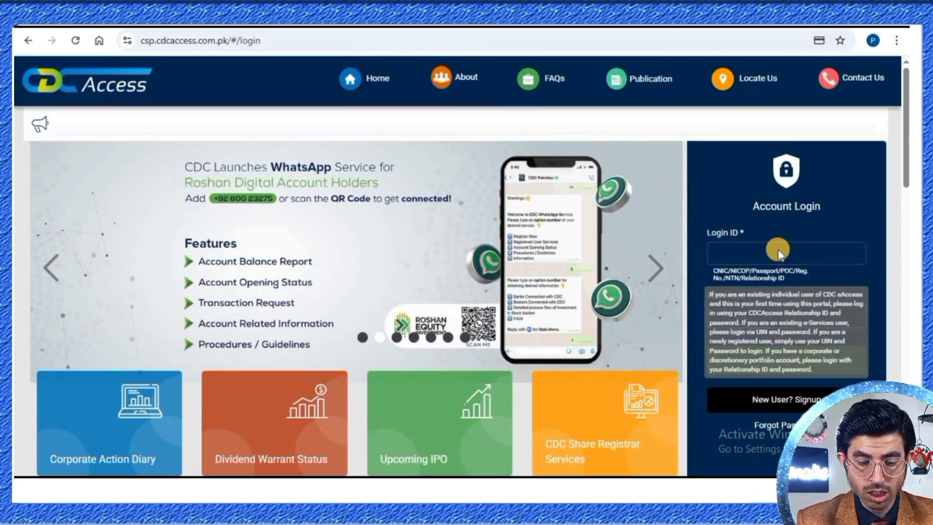